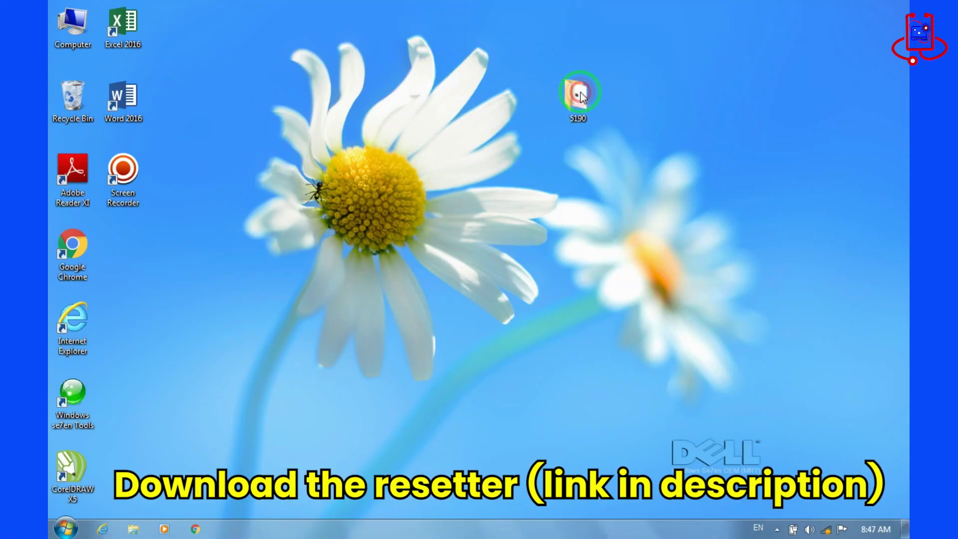
Open the 5190 folder from the desktop and maximize its Explorer window
double_click(581, 91)
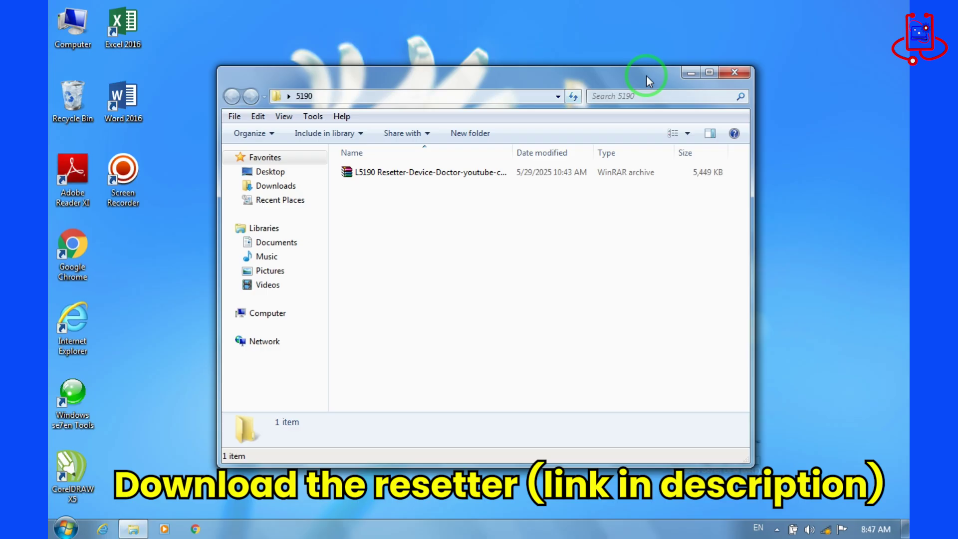
left_click(712, 74)
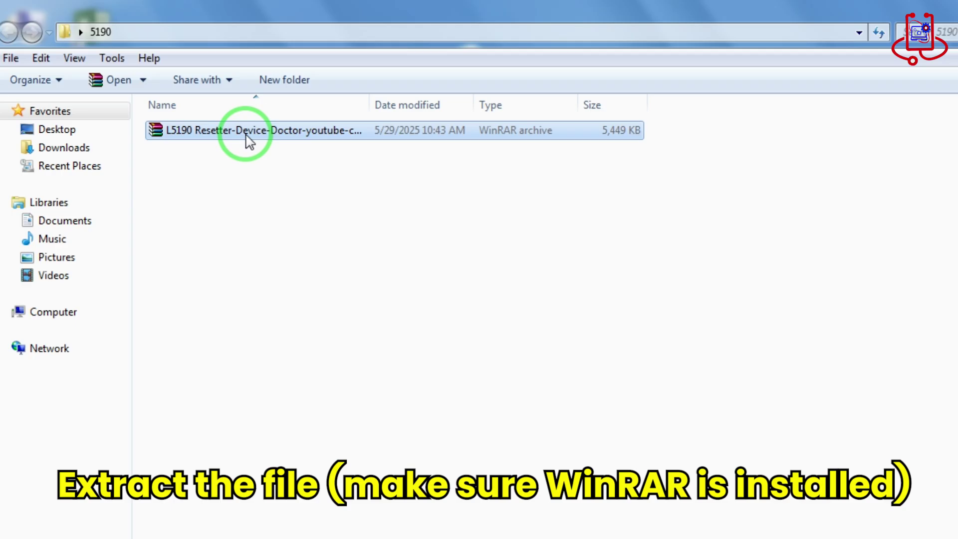
Extract the L5190 Resetter archive to its default folder and select the new folder
right_click(256, 136)
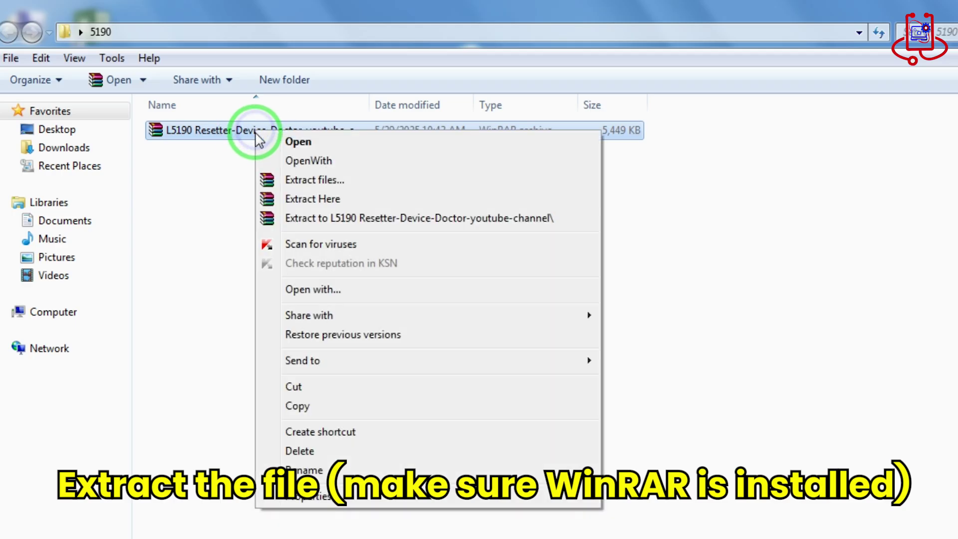
left_click(300, 180)
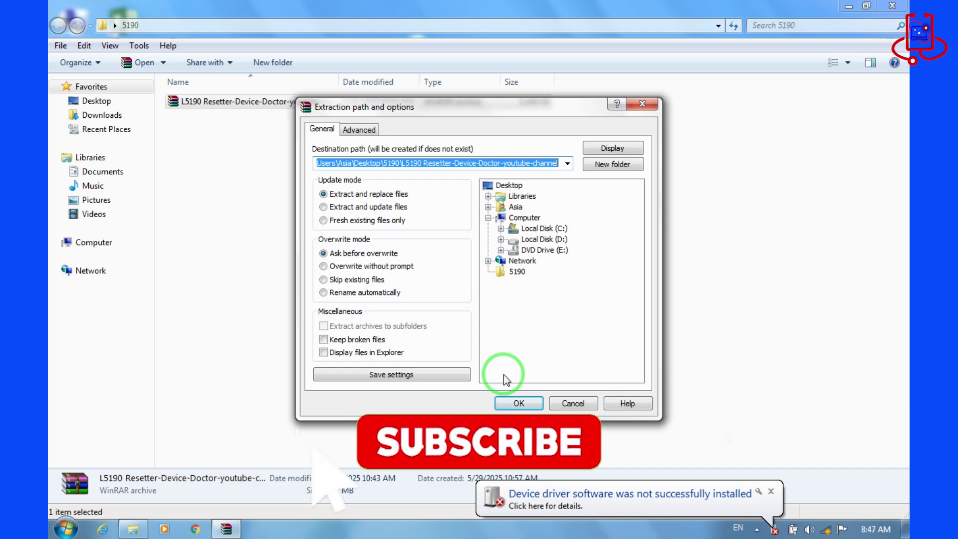
left_click(518, 402)
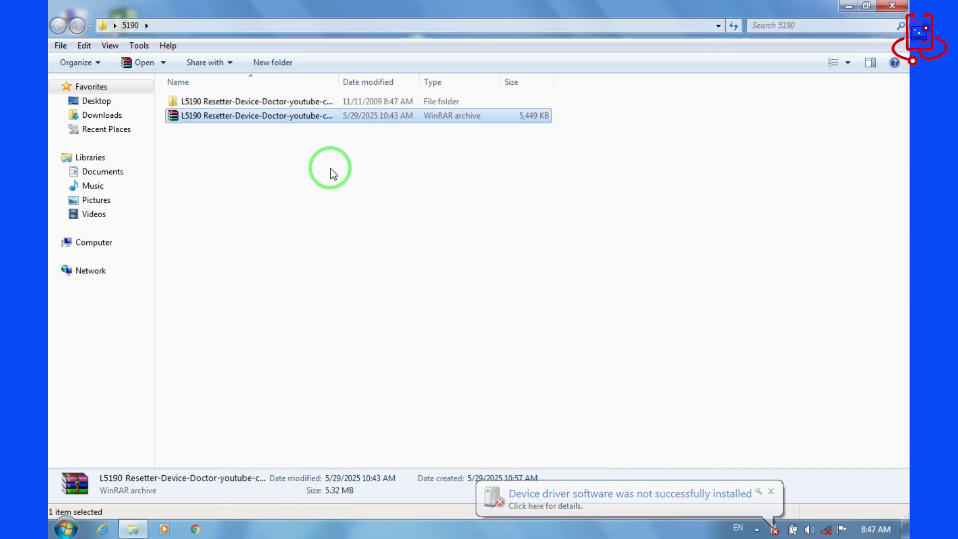
left_click(260, 105)
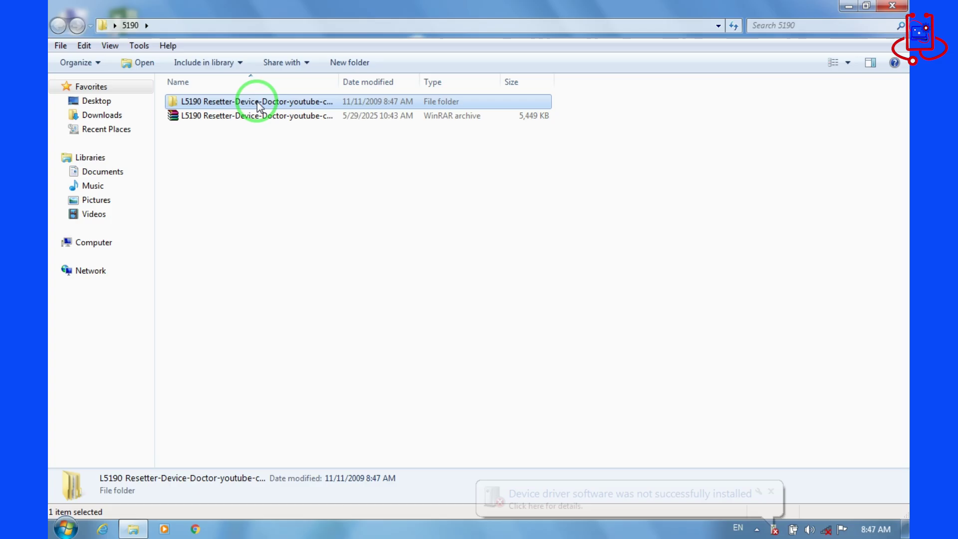
Open the extracted resetter folder and go into its L5190 subfolder
right_click(245, 102)
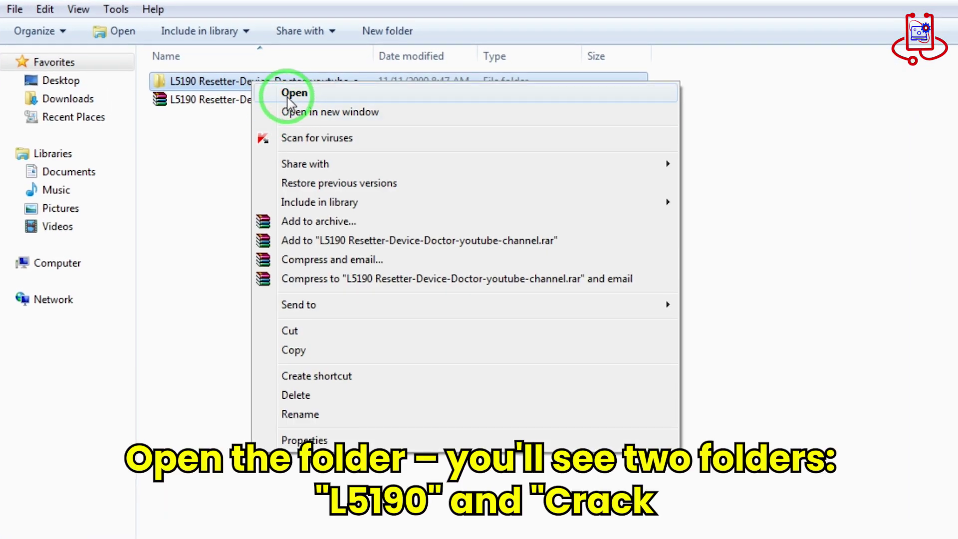
left_click(294, 94)
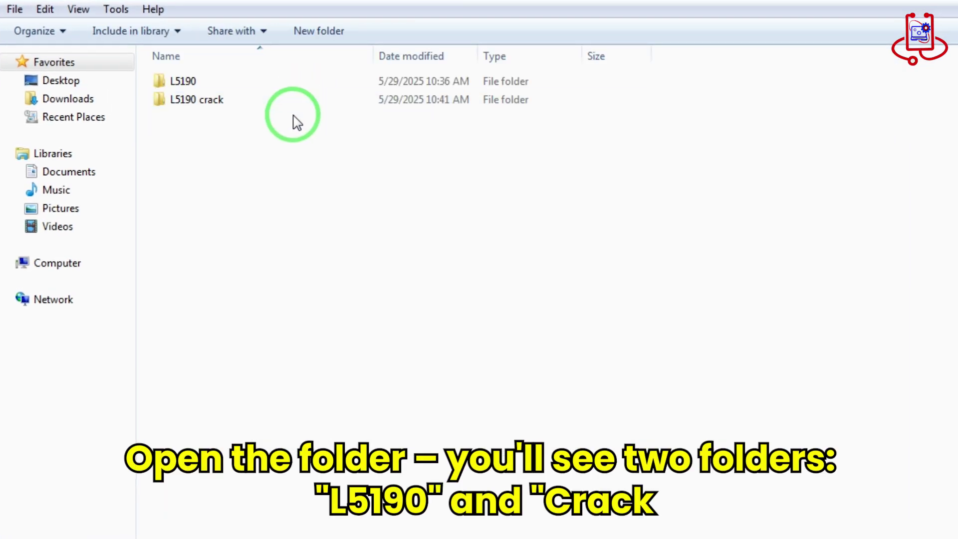
left_click(240, 102)
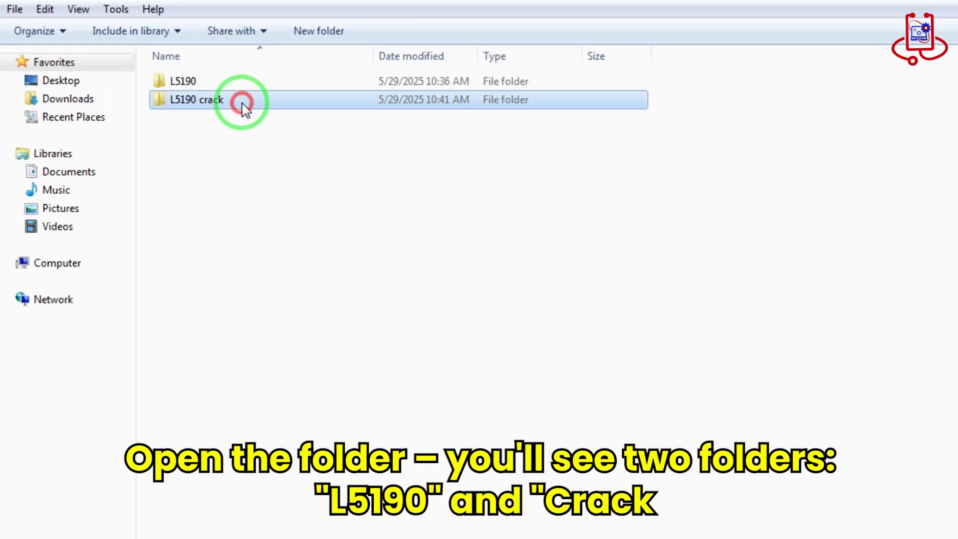
left_click(222, 83)
left_click(220, 82)
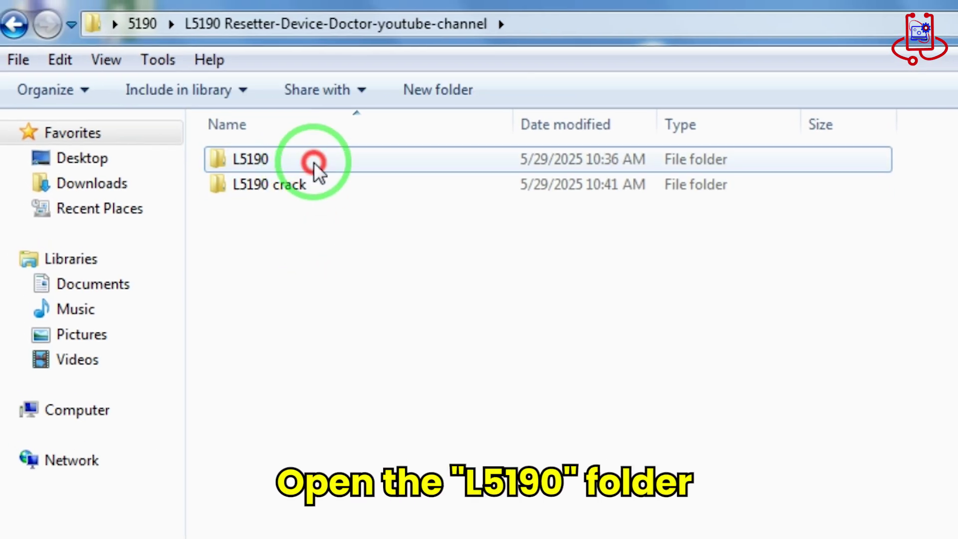
left_click(313, 163)
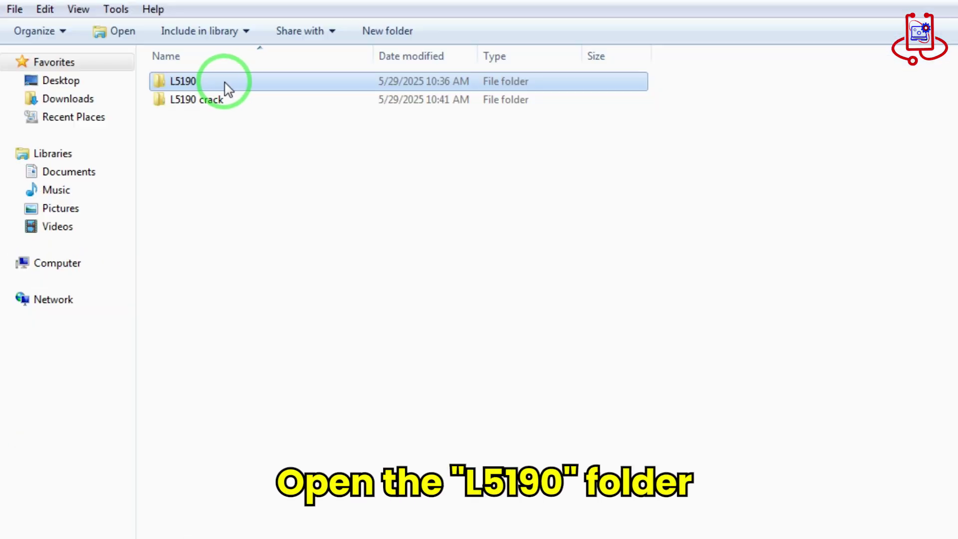
double_click(224, 84)
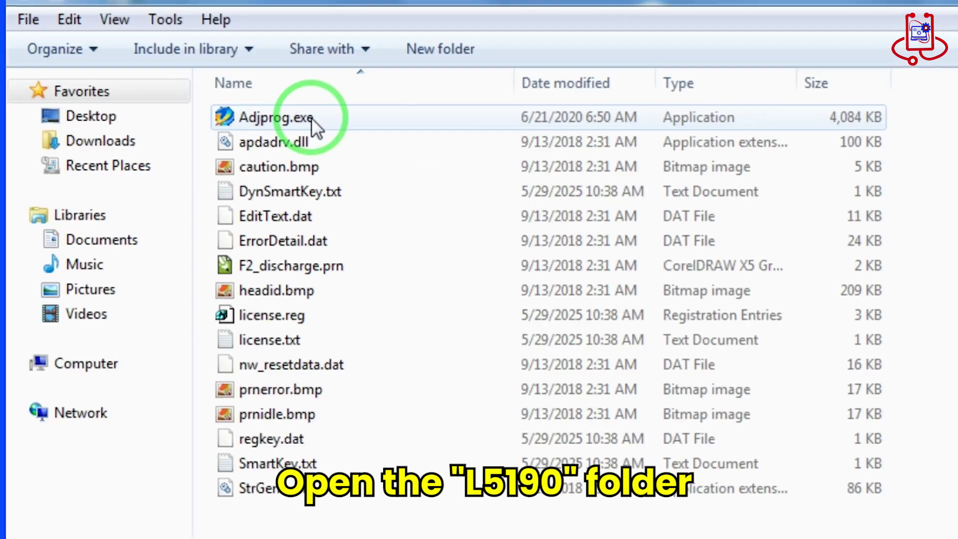
Run Adjprog.exe as administrator and dismiss the WinLicense notice showing the machine ID
left_click(212, 84)
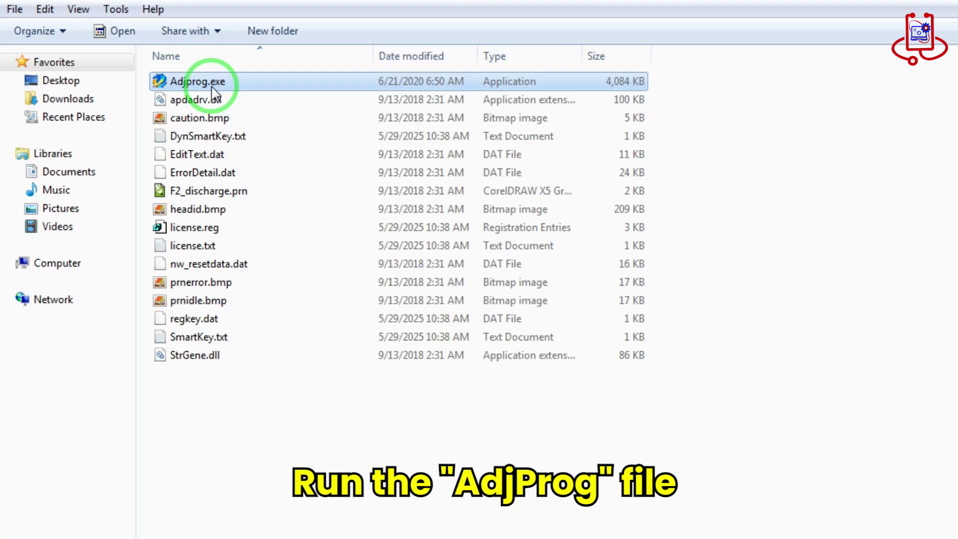
right_click(212, 89)
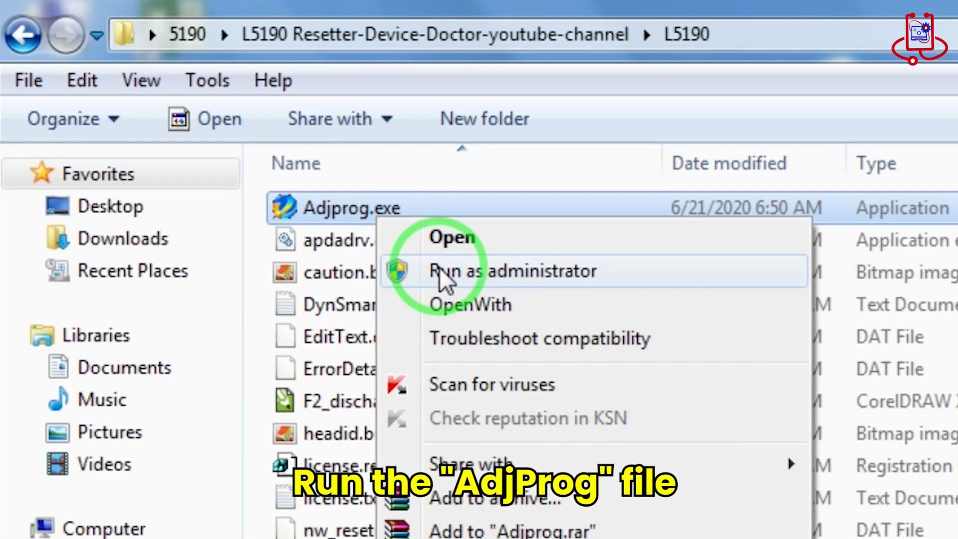
left_click(250, 117)
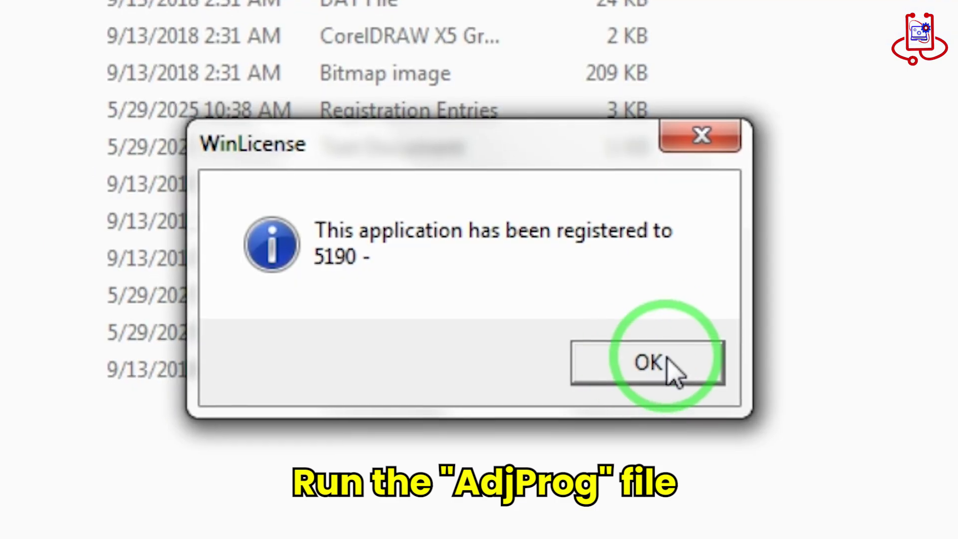
left_click(648, 353)
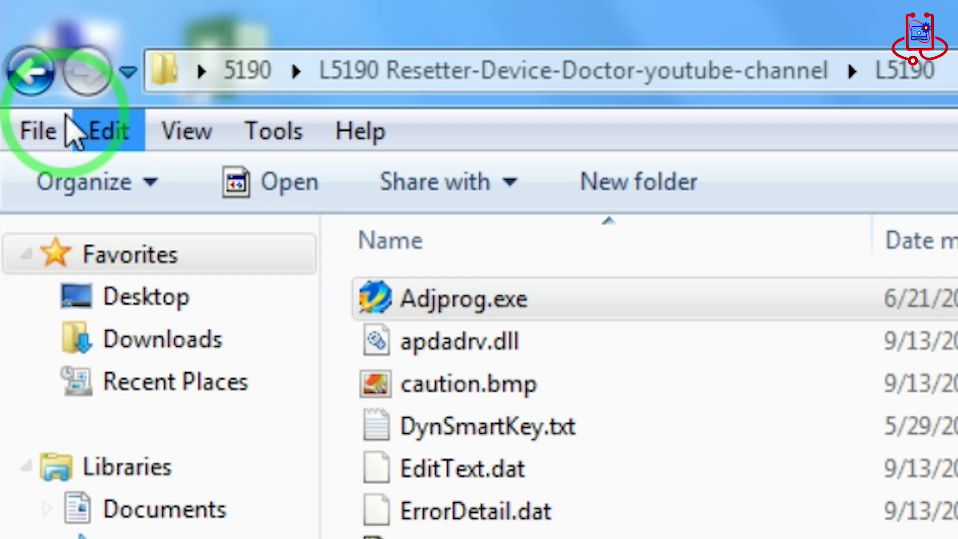
Return to the extracted resetter folder and open the L5190 crack folder
left_click(45, 86)
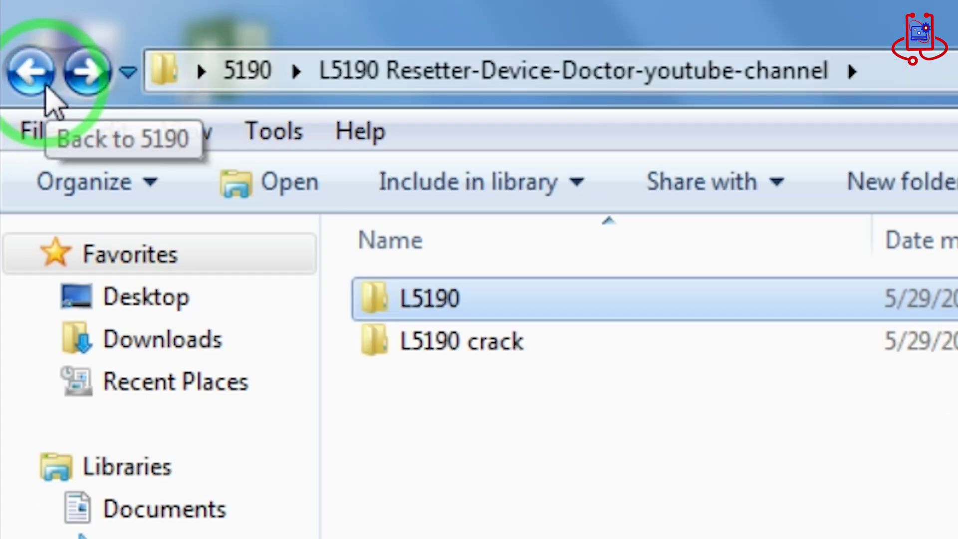
left_click(434, 345)
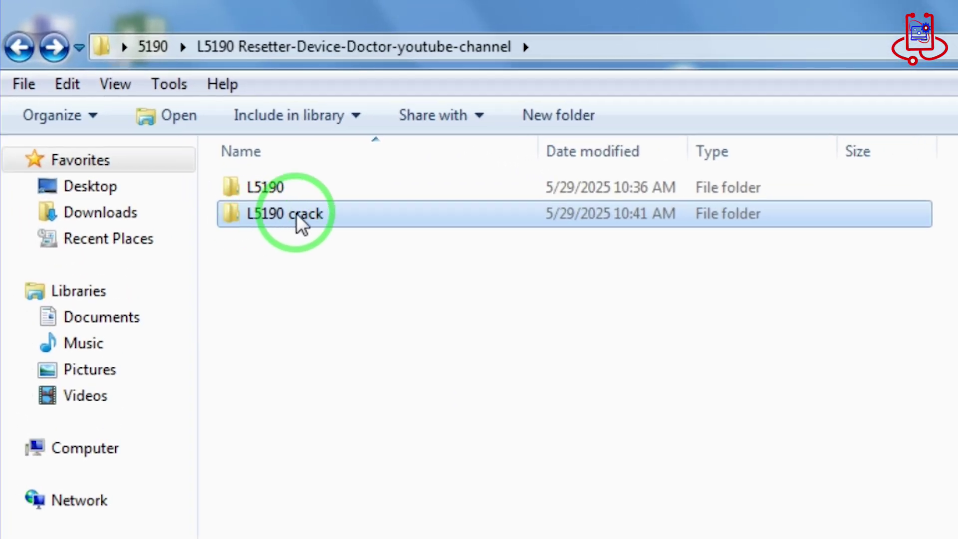
right_click(290, 214)
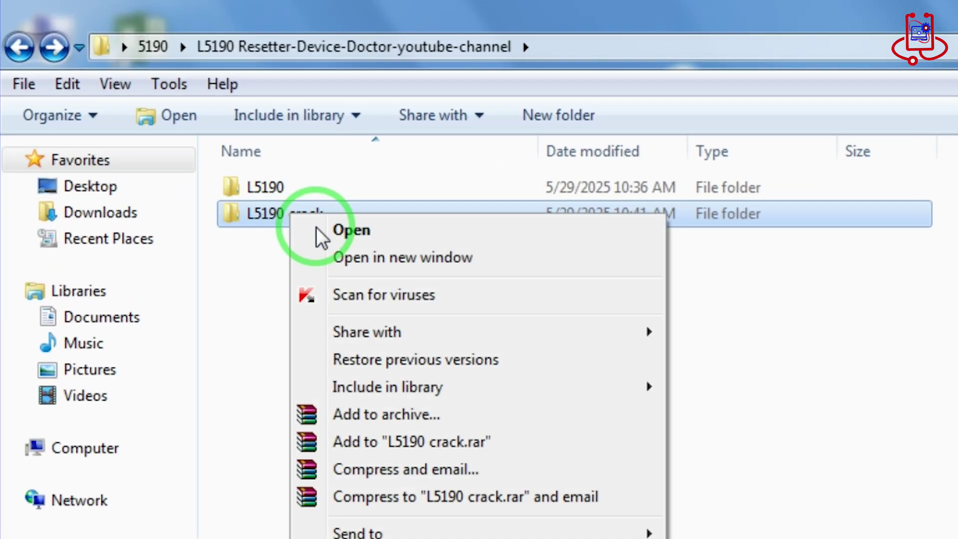
left_click(347, 233)
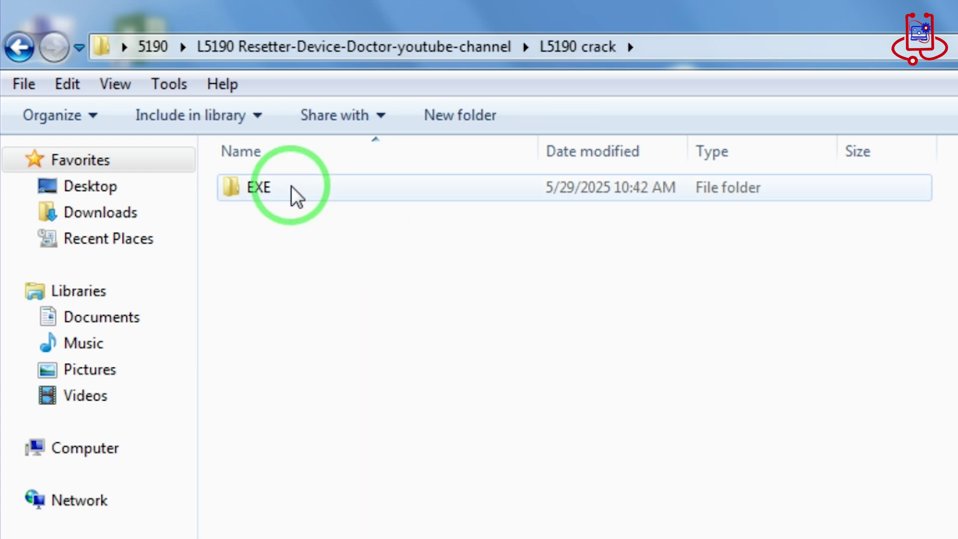
Open the EXE folder and launch WLGen_Epson L5190.exe
double_click(291, 185)
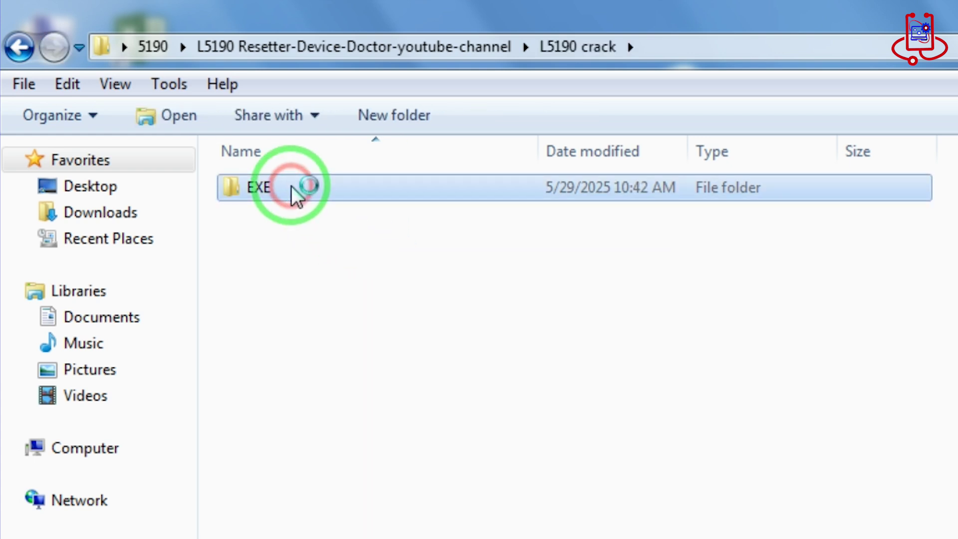
right_click(329, 193)
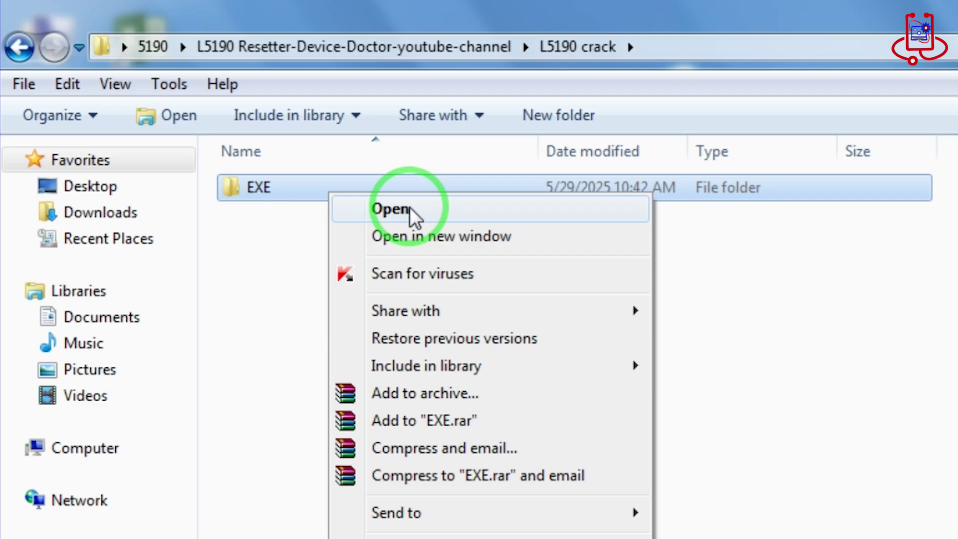
left_click(397, 209)
left_click(345, 291)
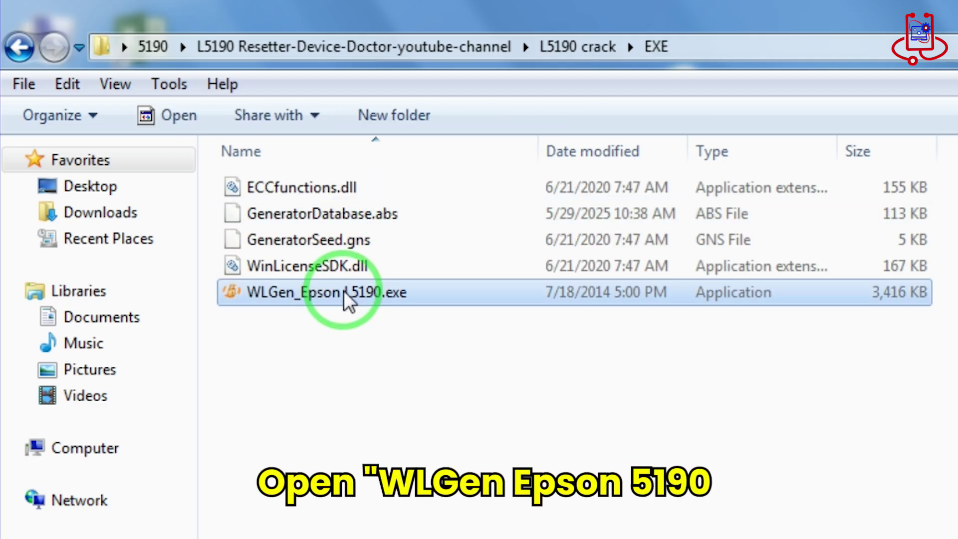
right_click(344, 292)
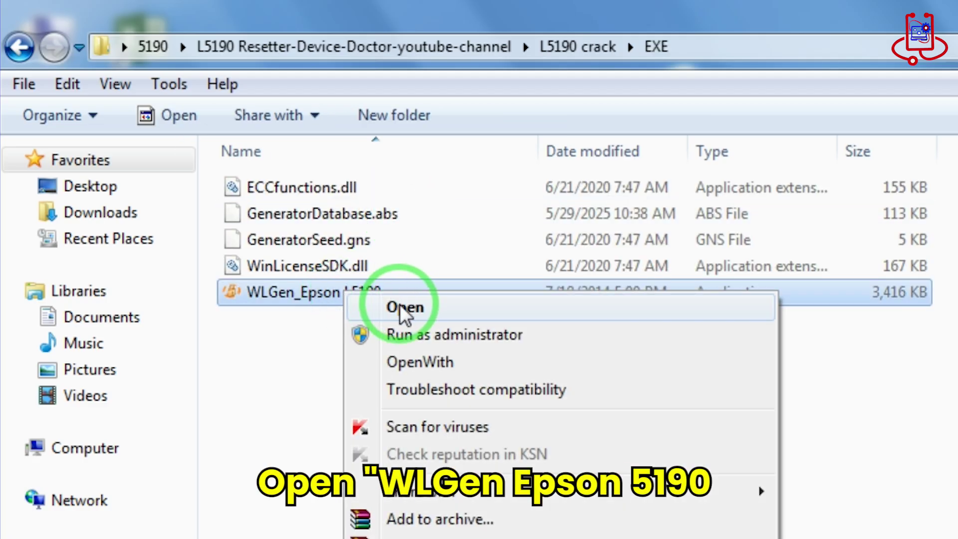
left_click(430, 314)
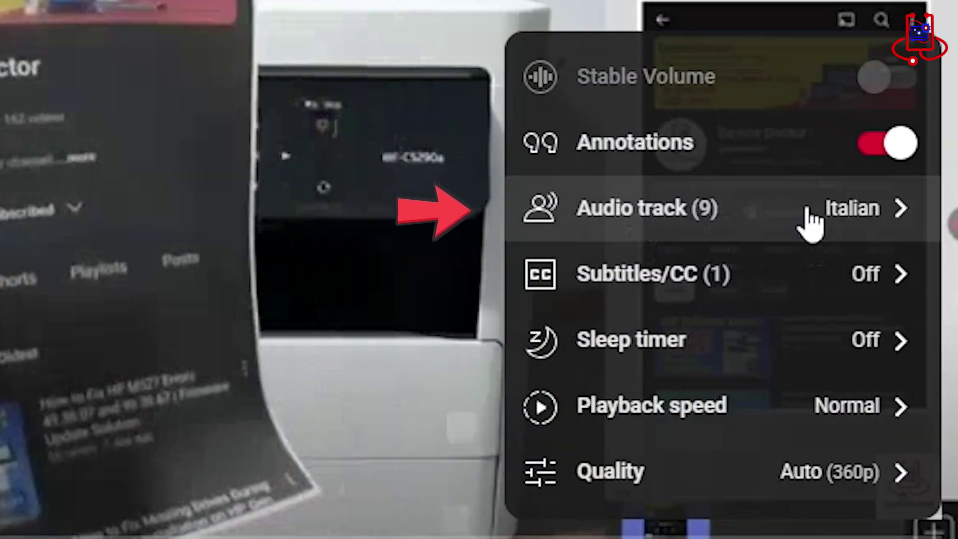
Show the video's audio track language list, where Italian is selected
left_click(819, 223)
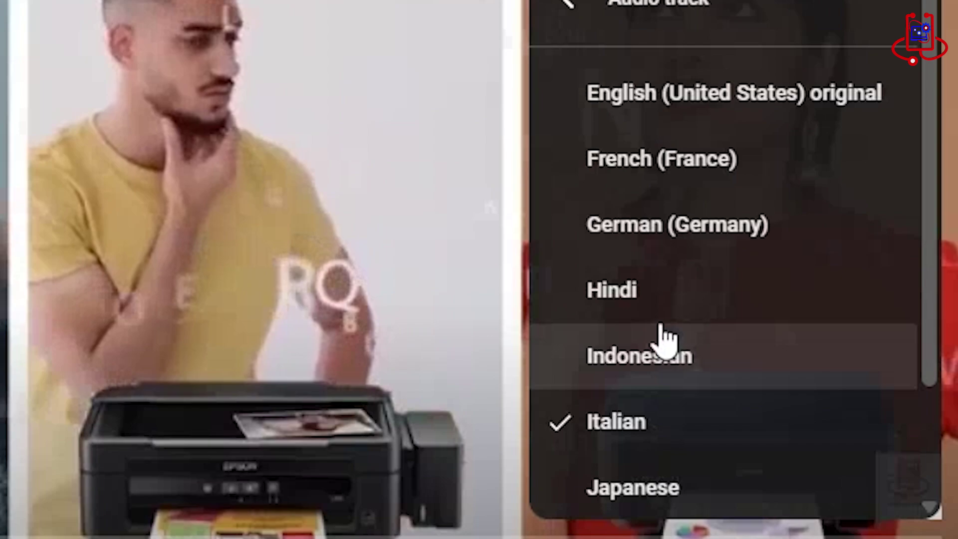
scroll(667, 332, "down", 3)
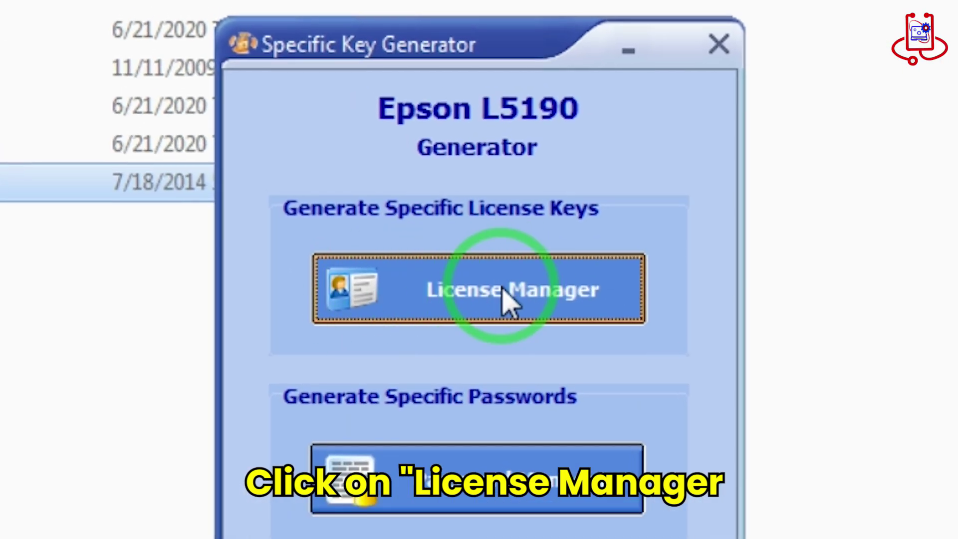
Open the License Manager, showing the license named 5190 and its hardware ID
left_click(474, 200)
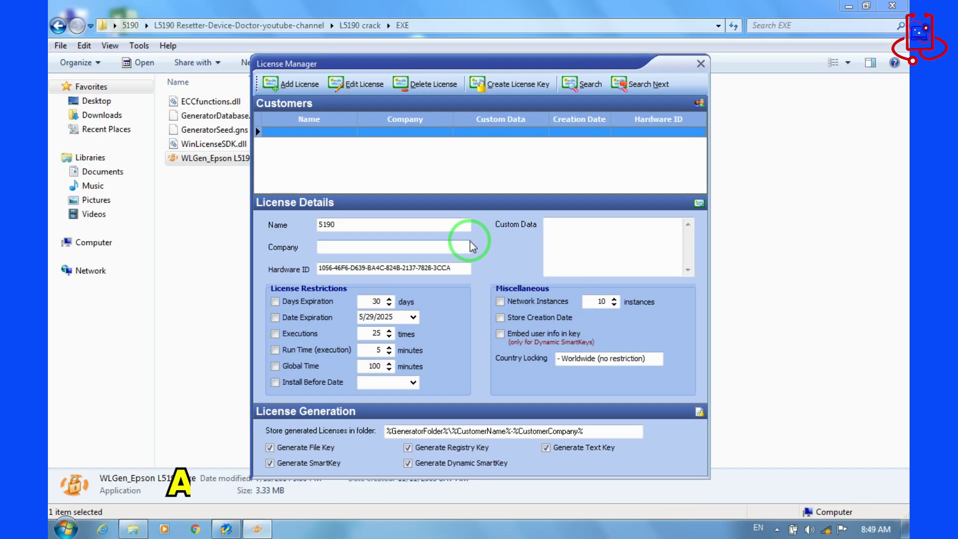
left_click(424, 172)
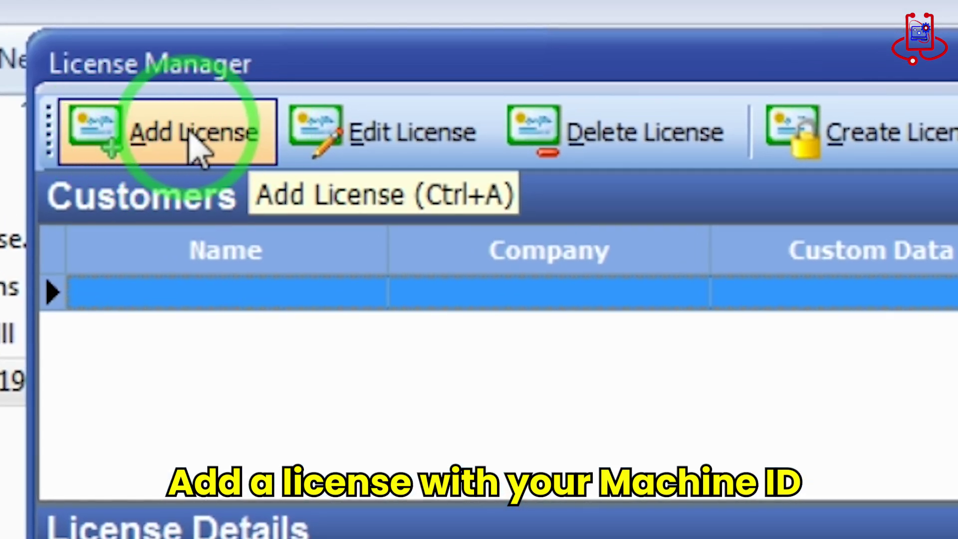
Add a new license for customer L5190 and start entering the machine ID as Hardware ID
left_click(190, 134)
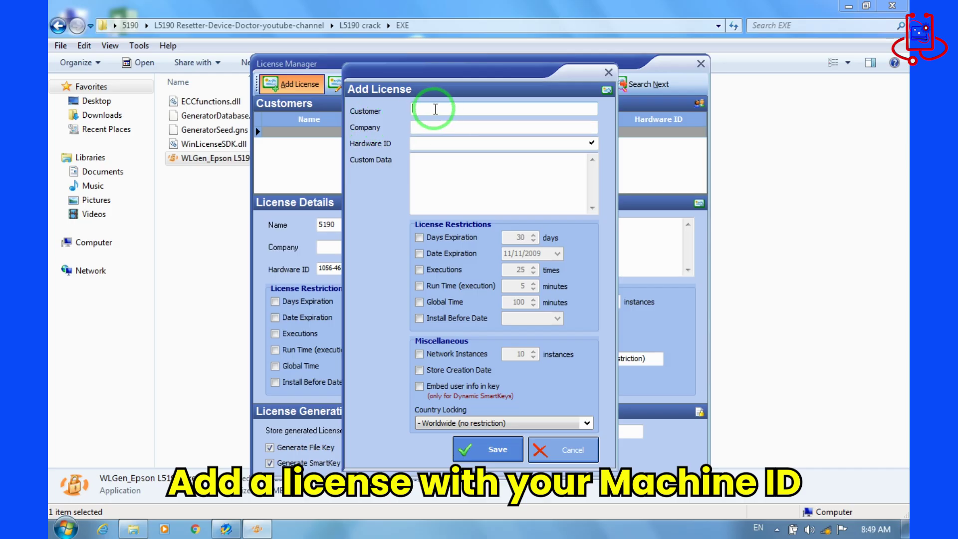
type("L")
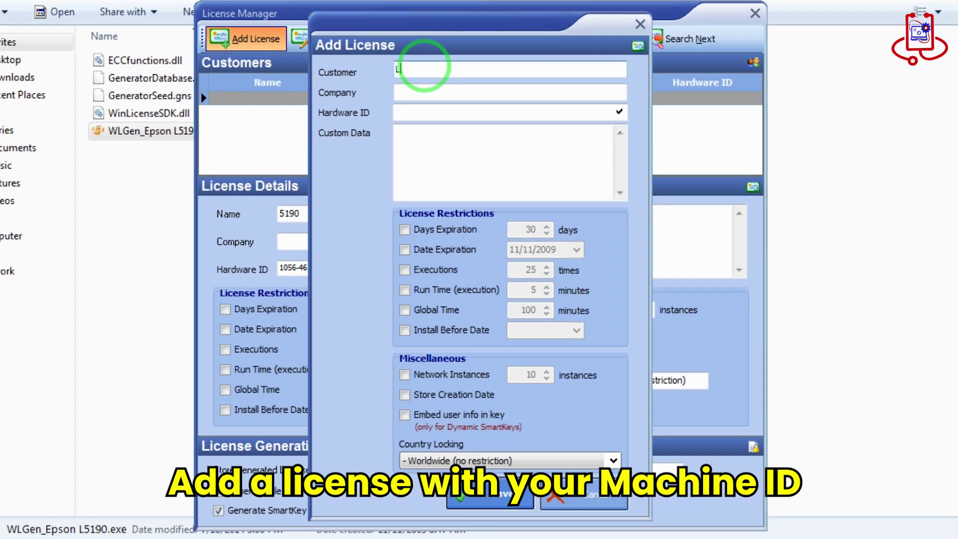
type("5190")
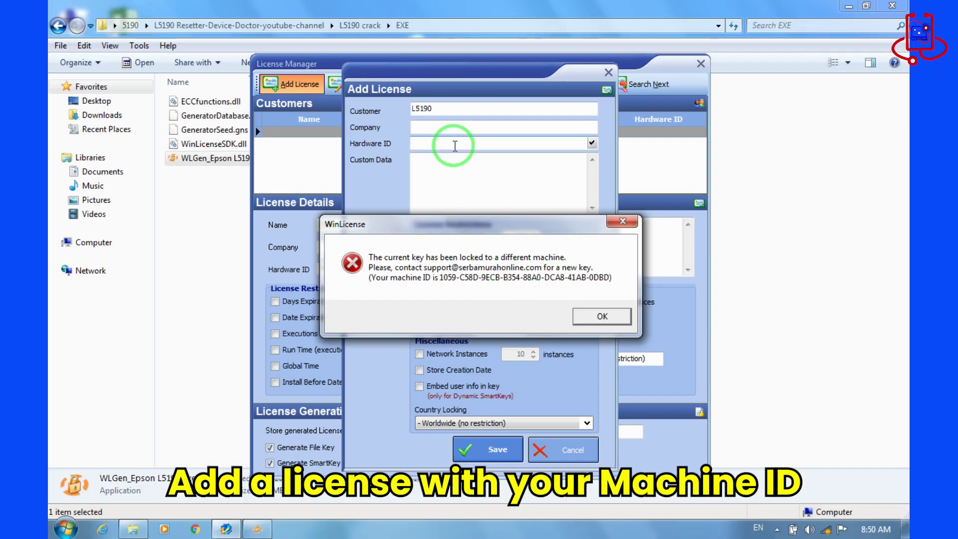
key("Return")
type("1056-")
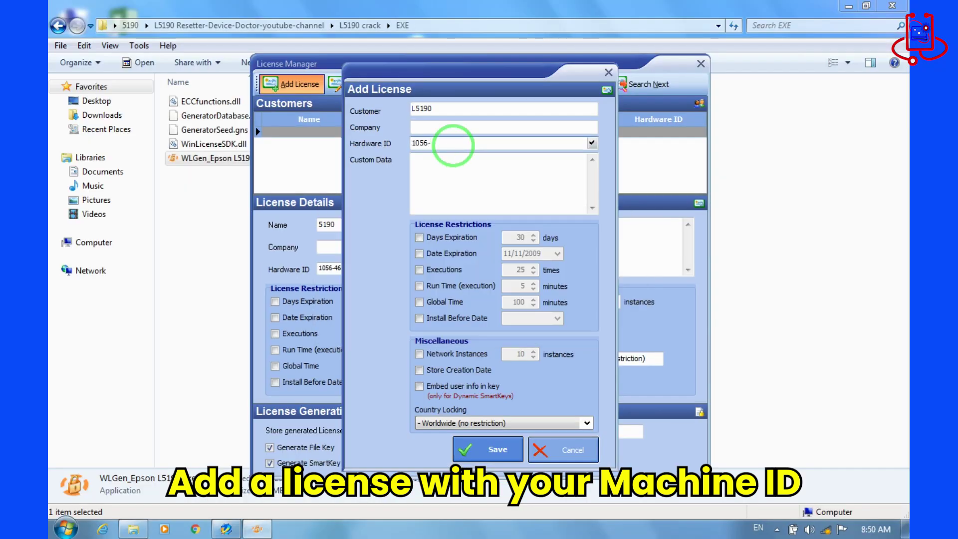
left_click(230, 528)
type("56-")
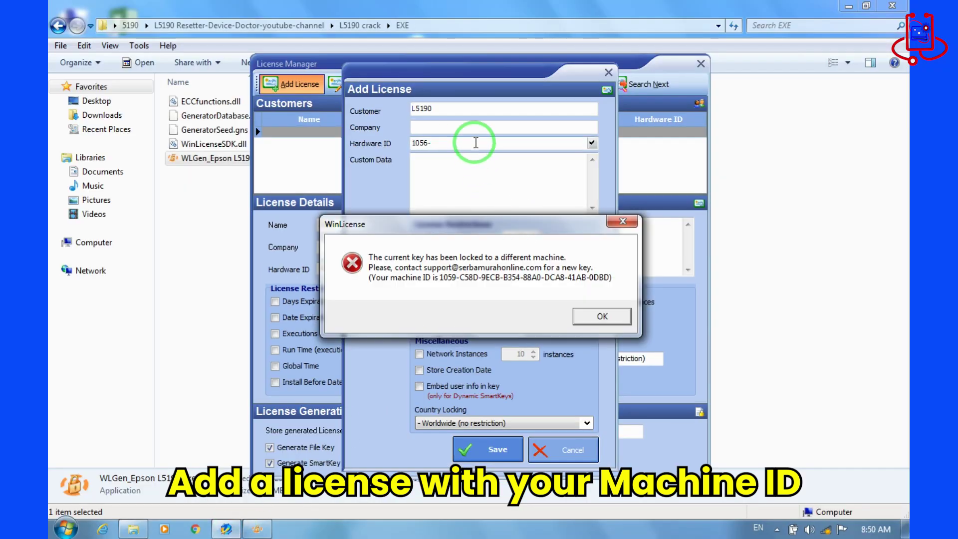
key("Return")
Continue typing the Hardware ID, rechecking the machine ID in the WinLicense error box
type("C58D-")
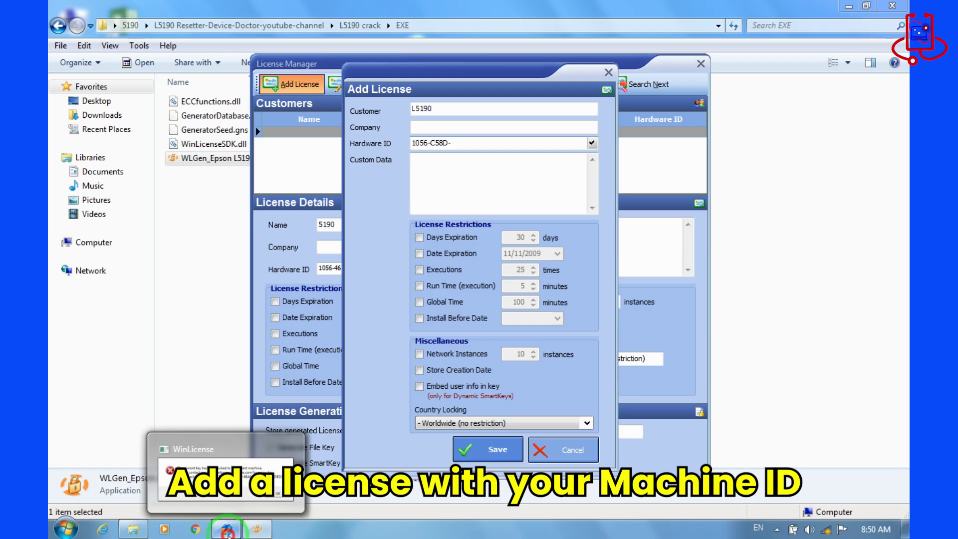
left_click(226, 527)
key("Return")
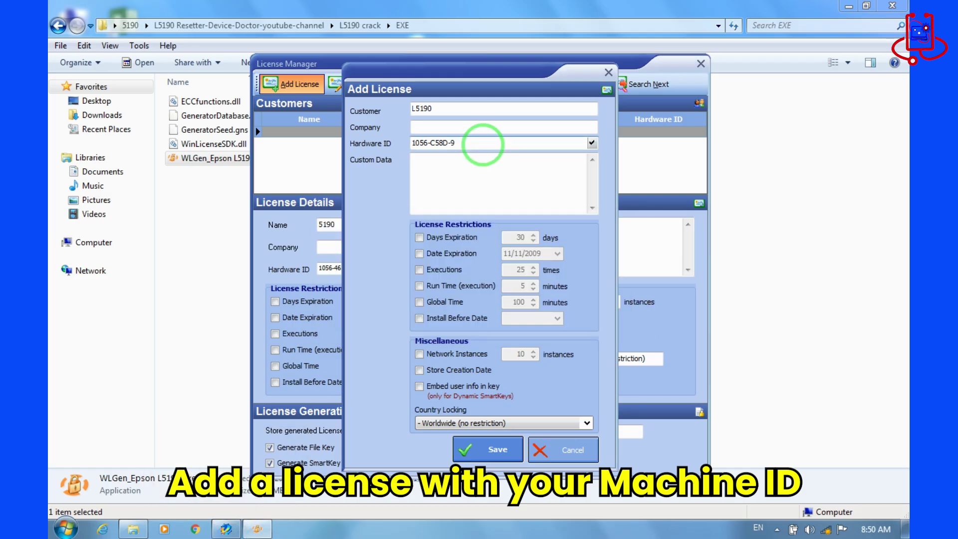
left_click(231, 529)
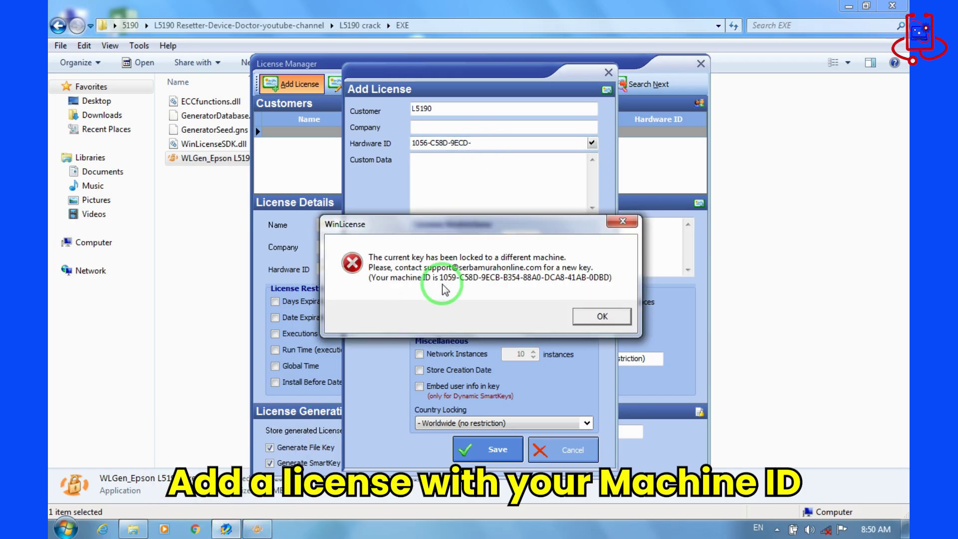
key("Return")
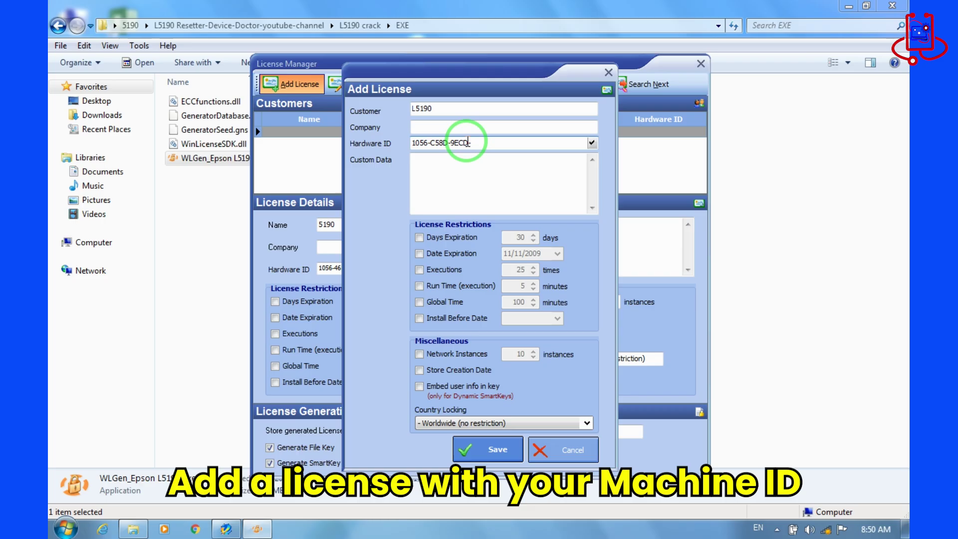
left_click(374, 340)
left_click(490, 142)
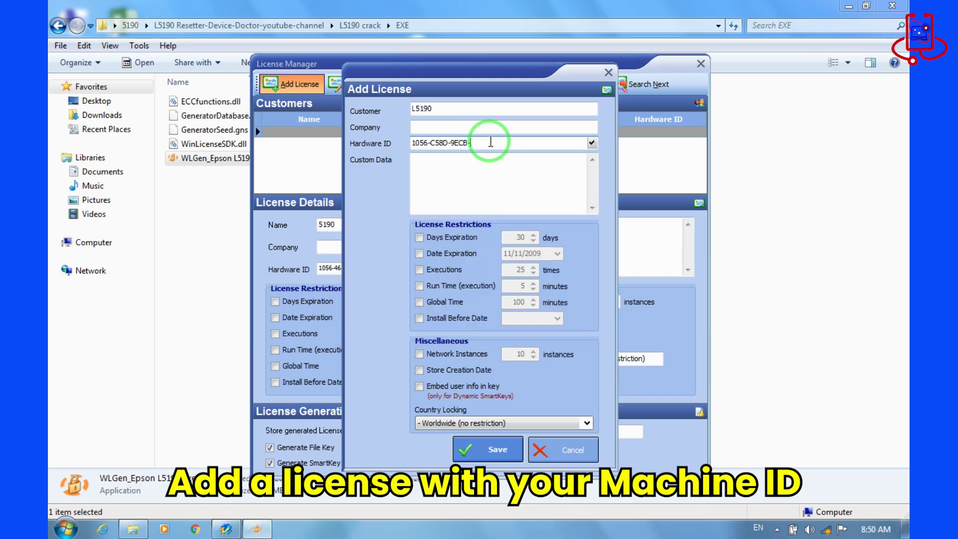
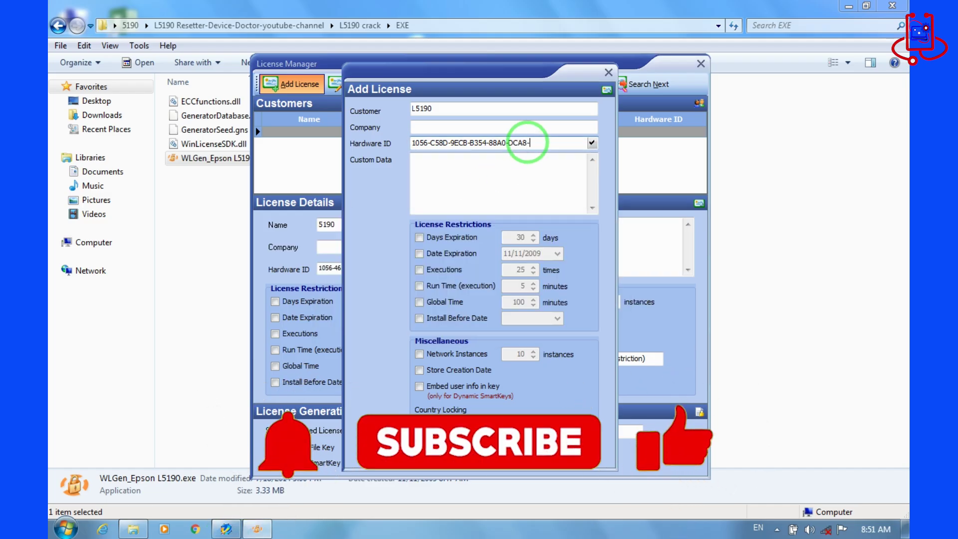
Continue the Hardware ID for customer L5190, entering the next character '4'
key("Return")
type("41AB-")
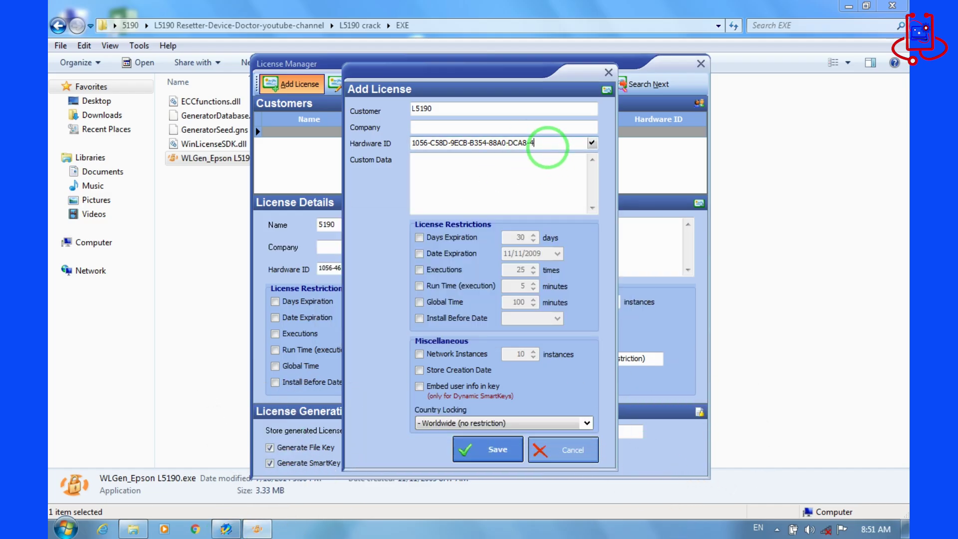
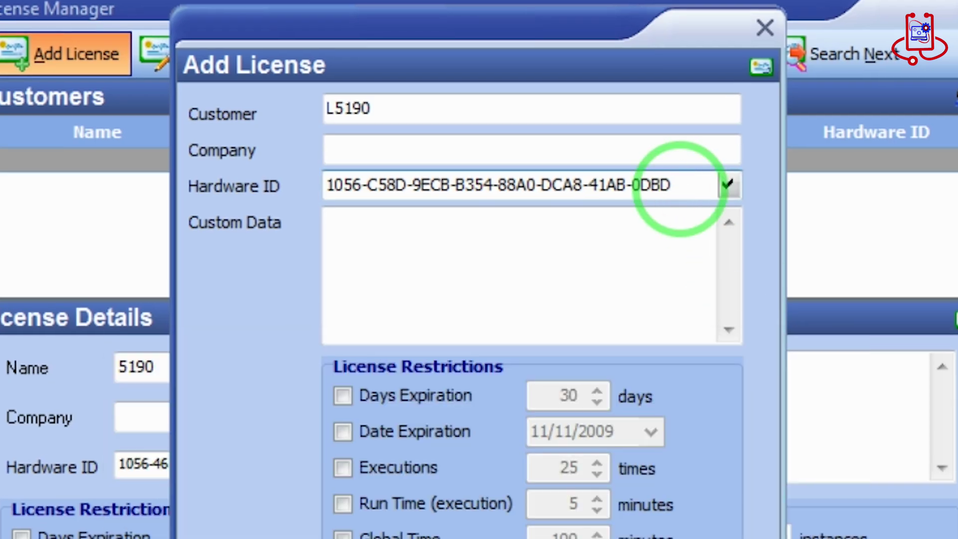
Validate the hardware ID, save the L5190 license entry and generate its key files
left_click(334, 482)
left_click(555, 292)
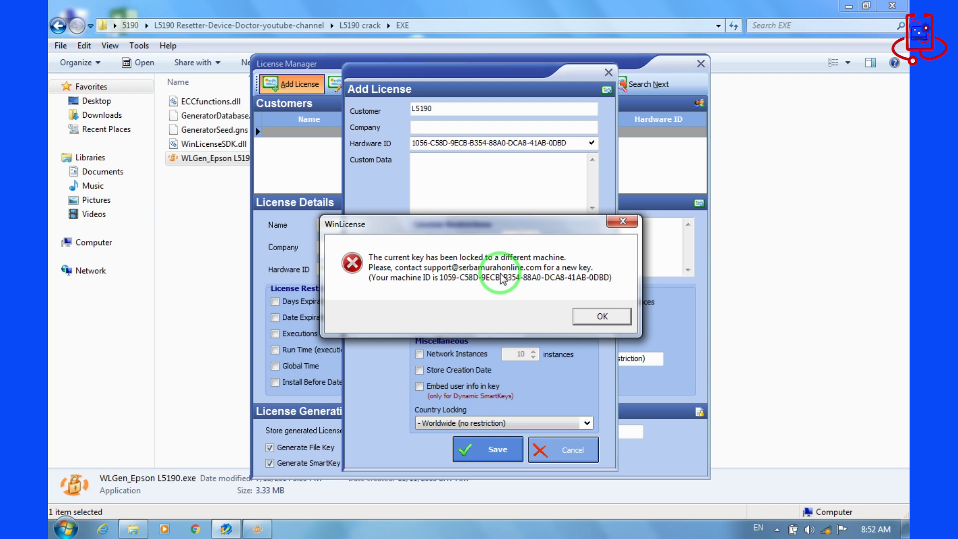
left_click(594, 317)
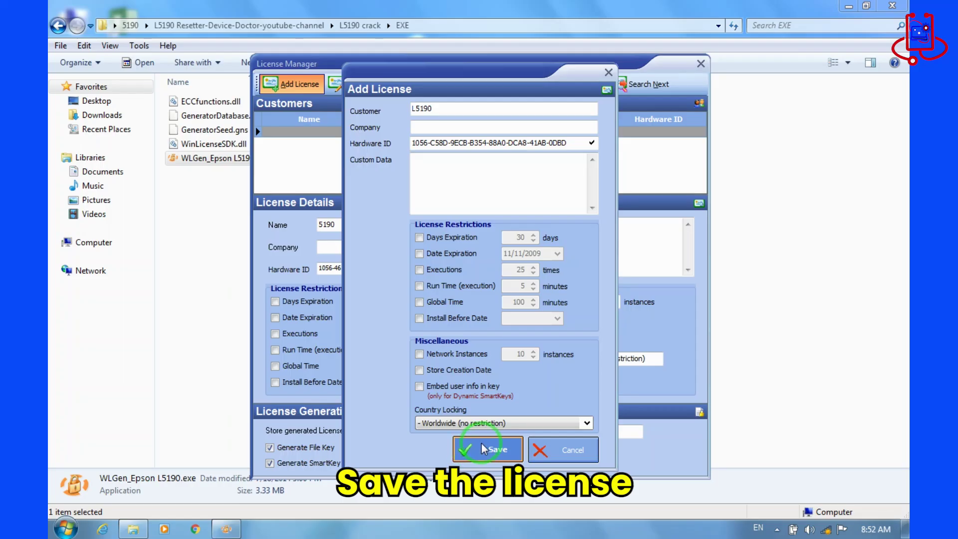
left_click(483, 448)
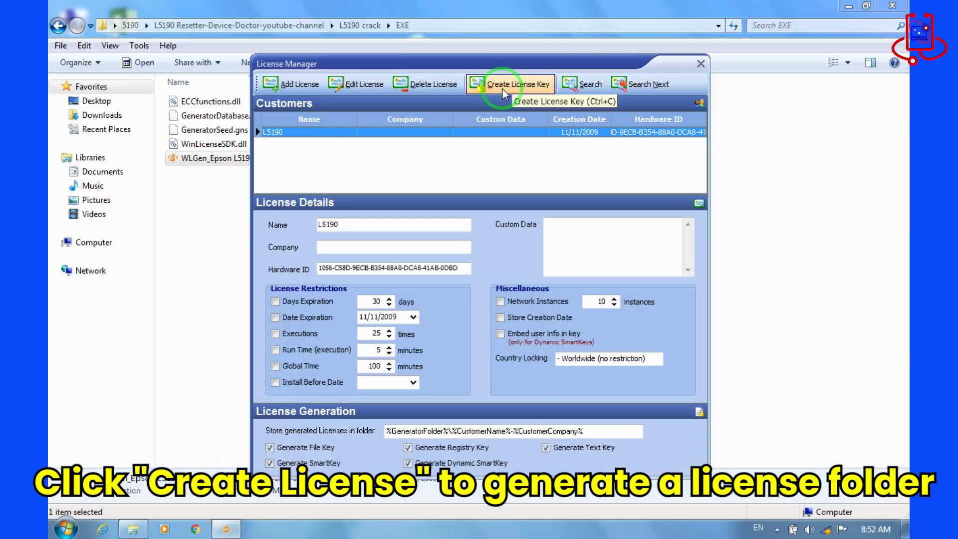
left_click(516, 138)
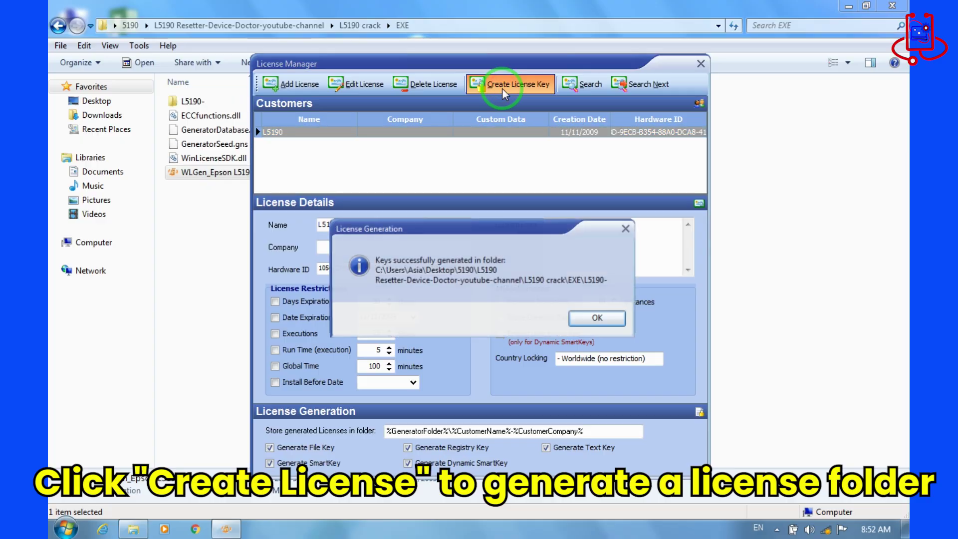
left_click(599, 319)
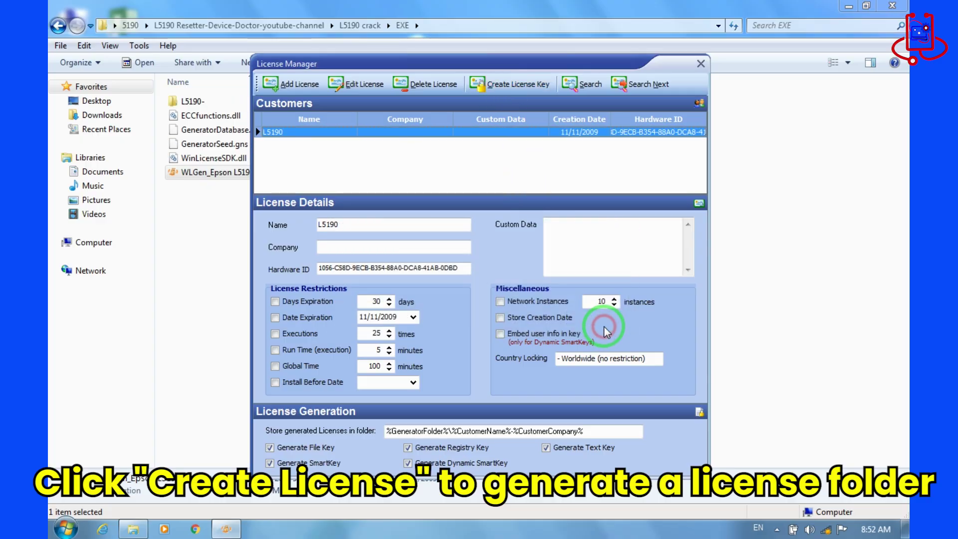
Close the license tools and copy all five license files from the L5190- folder
left_click(701, 62)
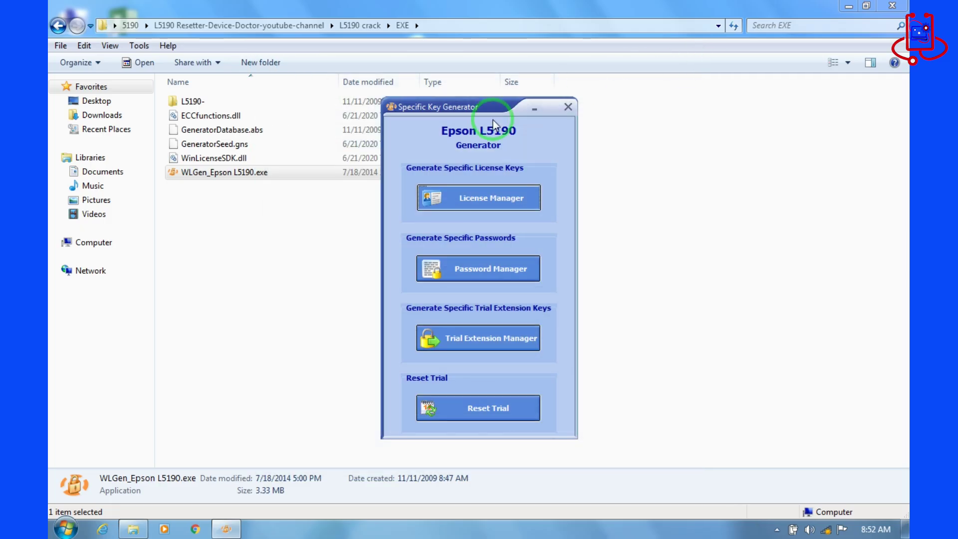
left_click(569, 105)
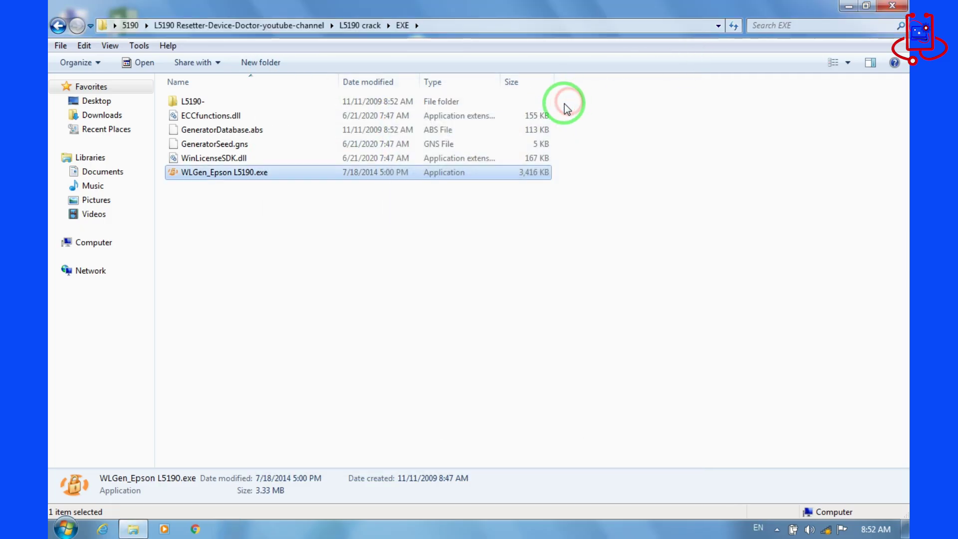
left_click(335, 216)
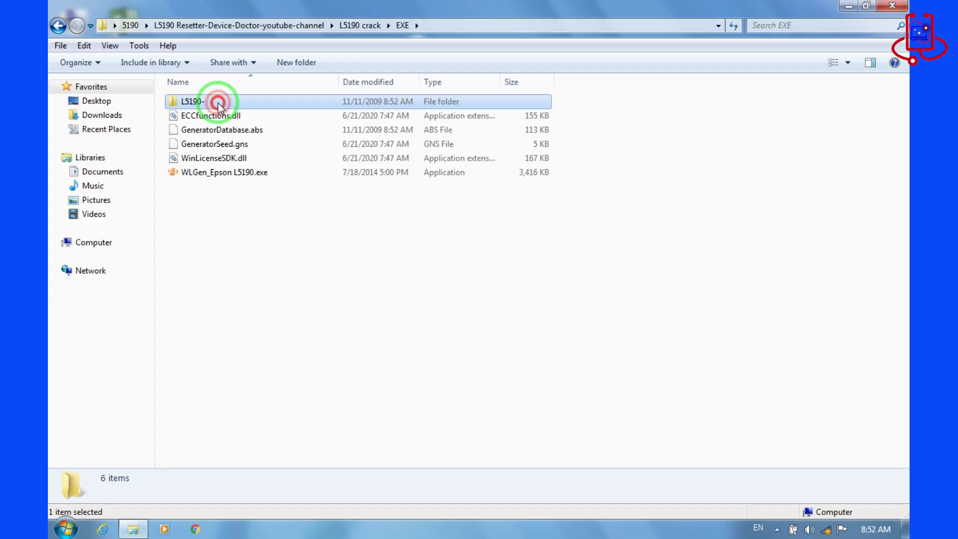
double_click(400, 217)
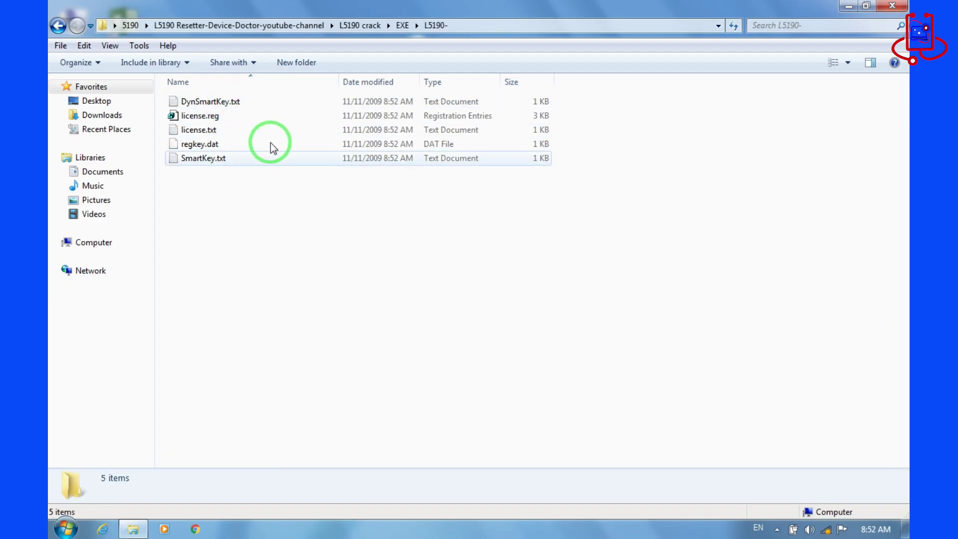
left_click_drag(220, 195, 201, 98)
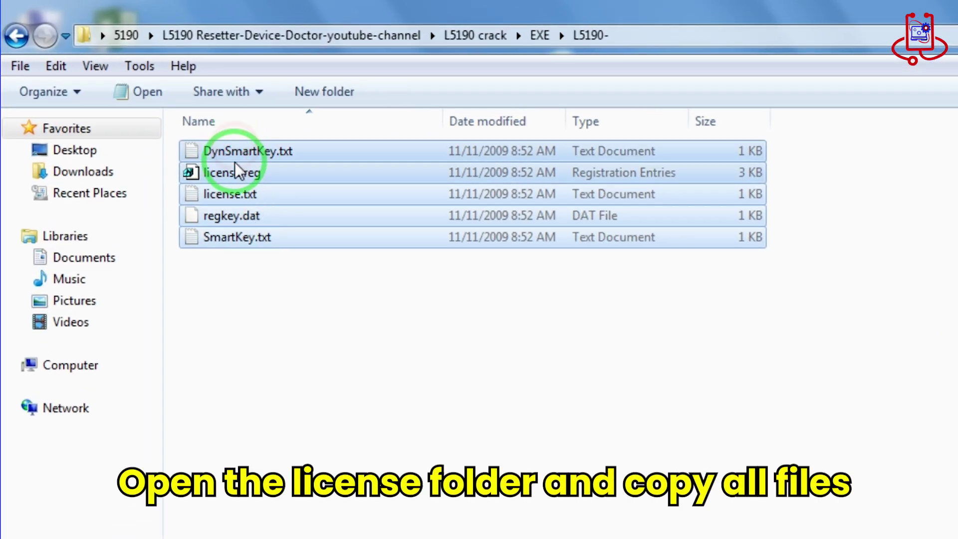
right_click(235, 162)
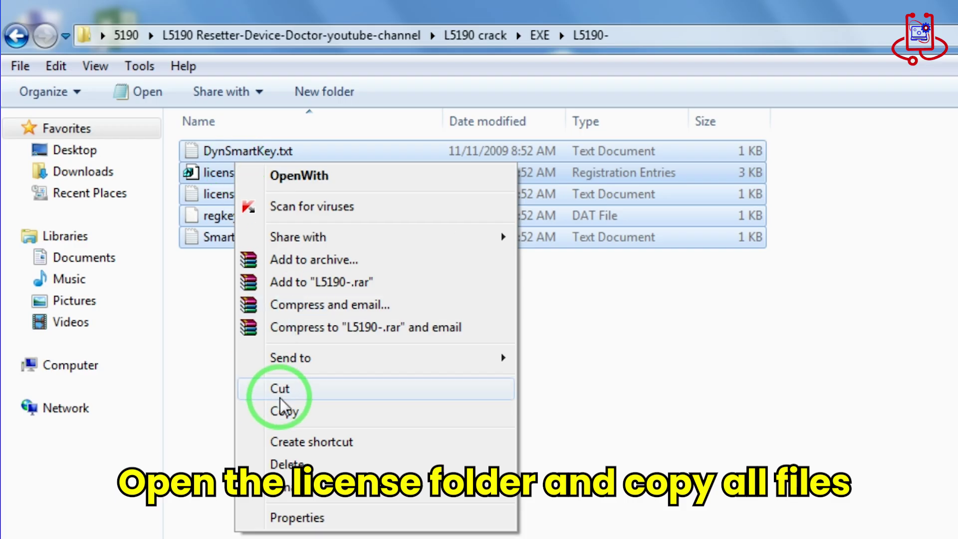
left_click(289, 413)
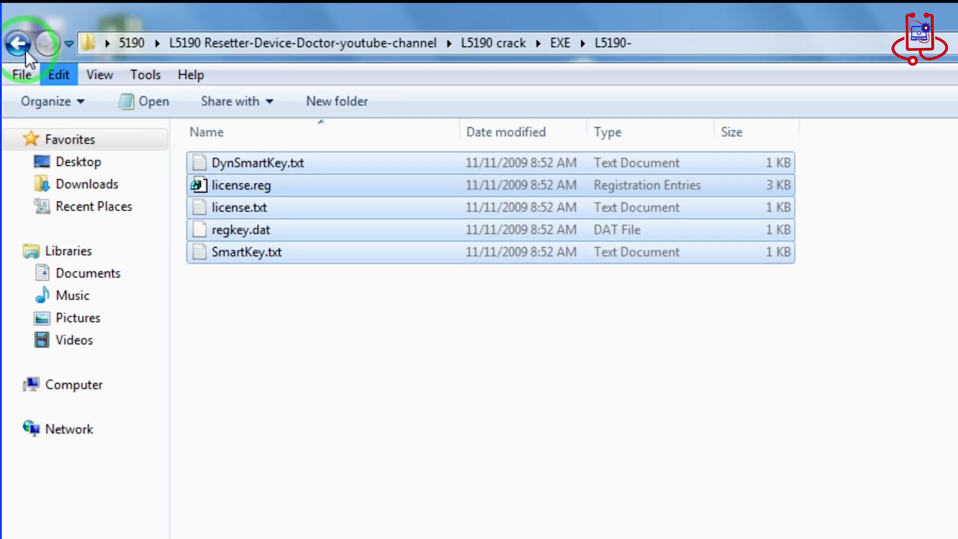
Navigate back up to the folder containing L5190 and L5190 crack
left_click(23, 41)
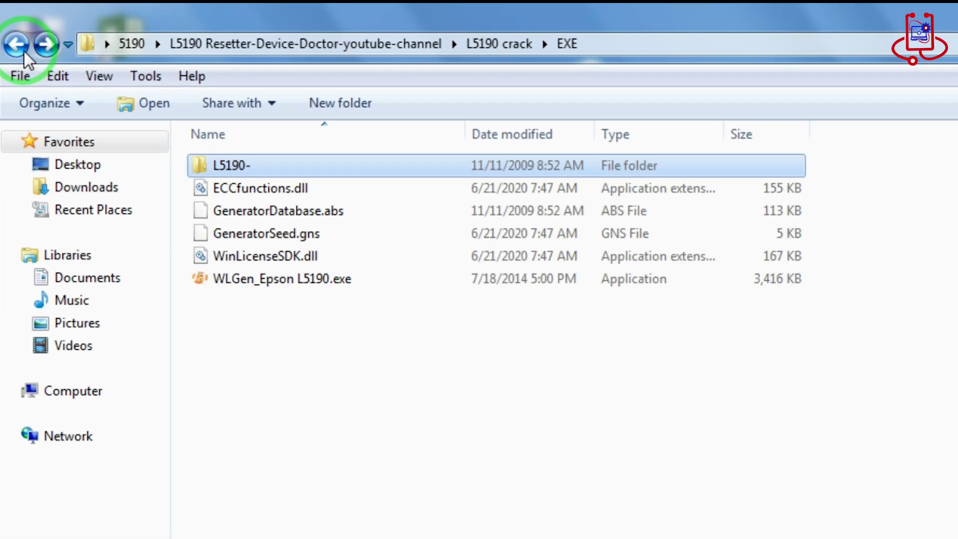
left_click(23, 51)
left_click(24, 52)
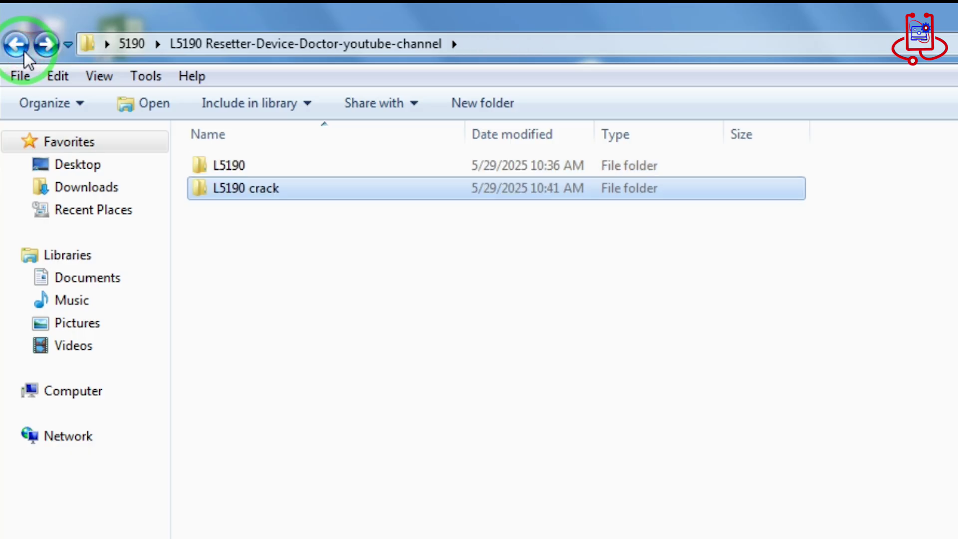
right_click(245, 165)
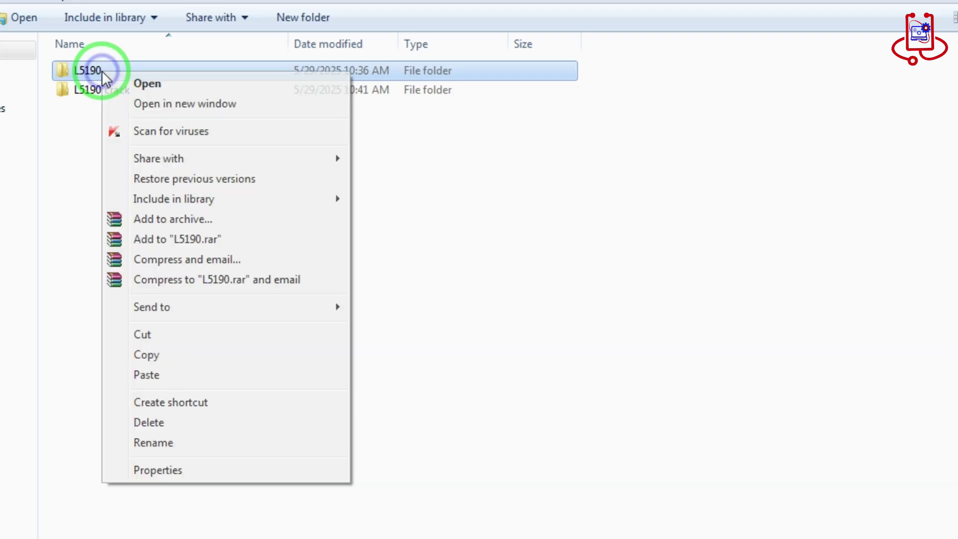
Paste the five license files into the L5190 folder, replacing all existing copies, then select license.reg
left_click(135, 85)
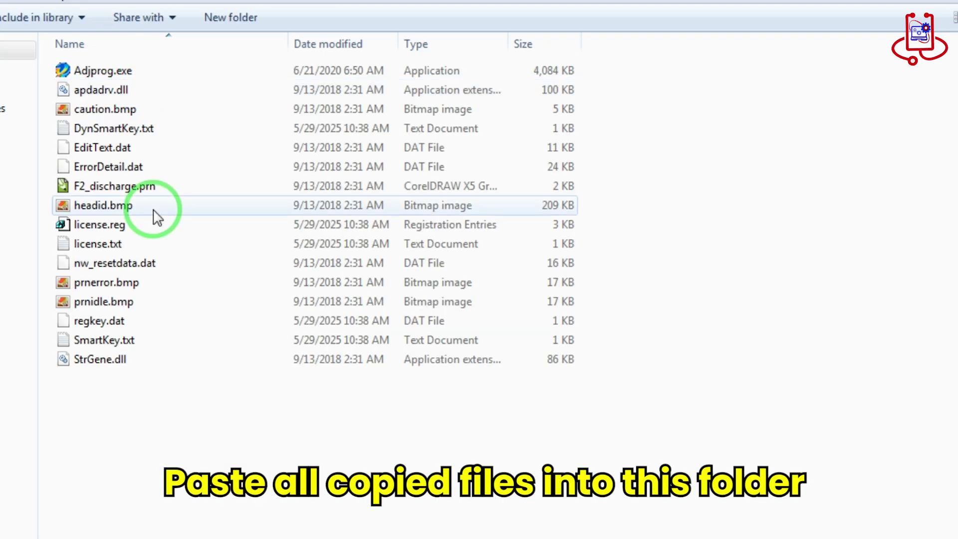
right_click(209, 419)
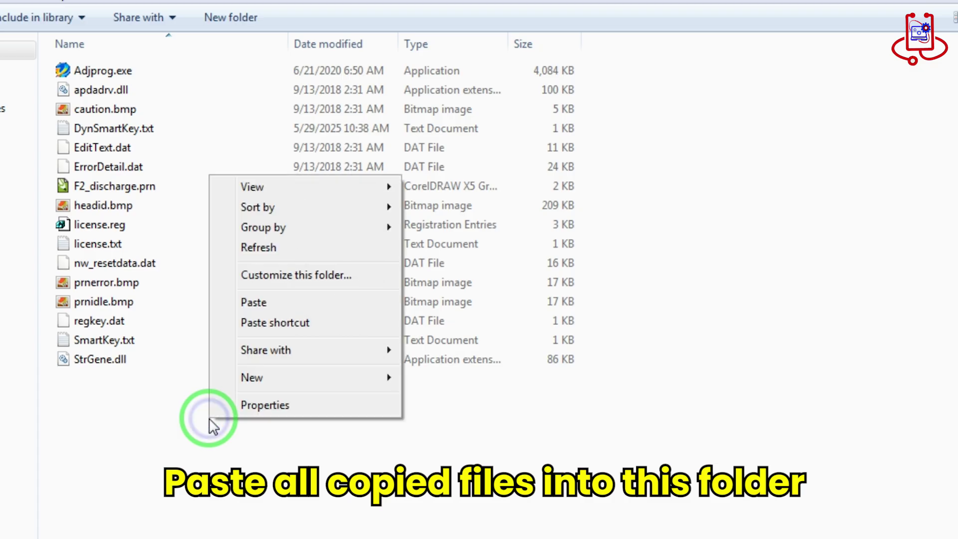
left_click(264, 306)
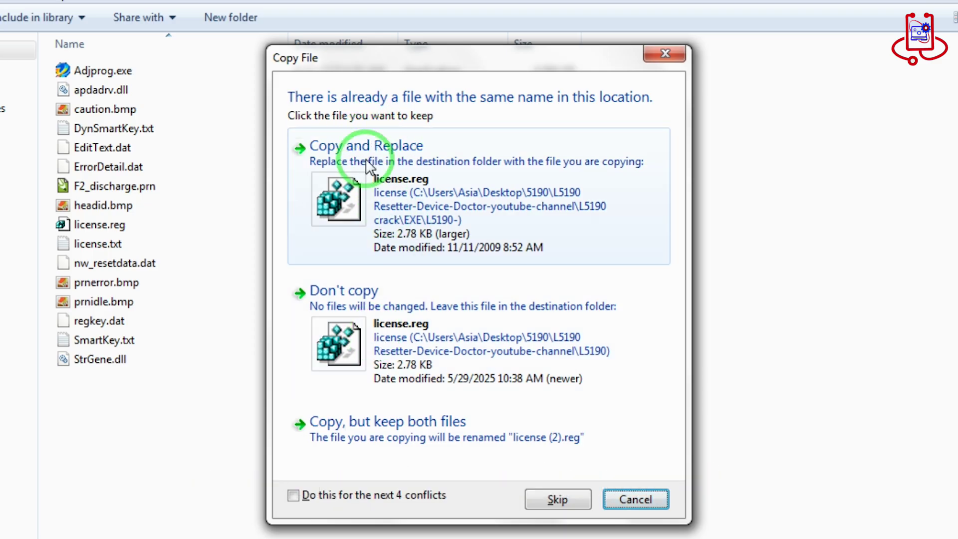
left_click(294, 496)
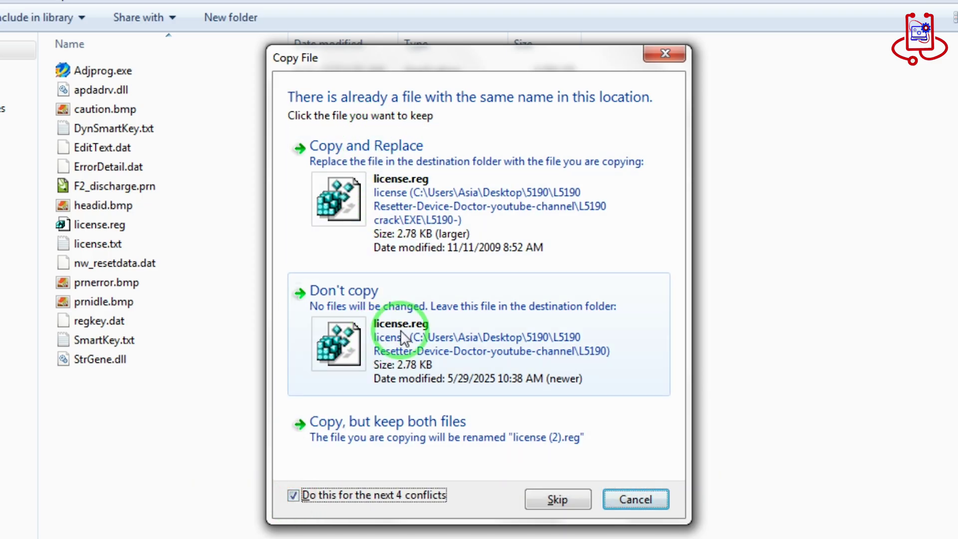
left_click(401, 174)
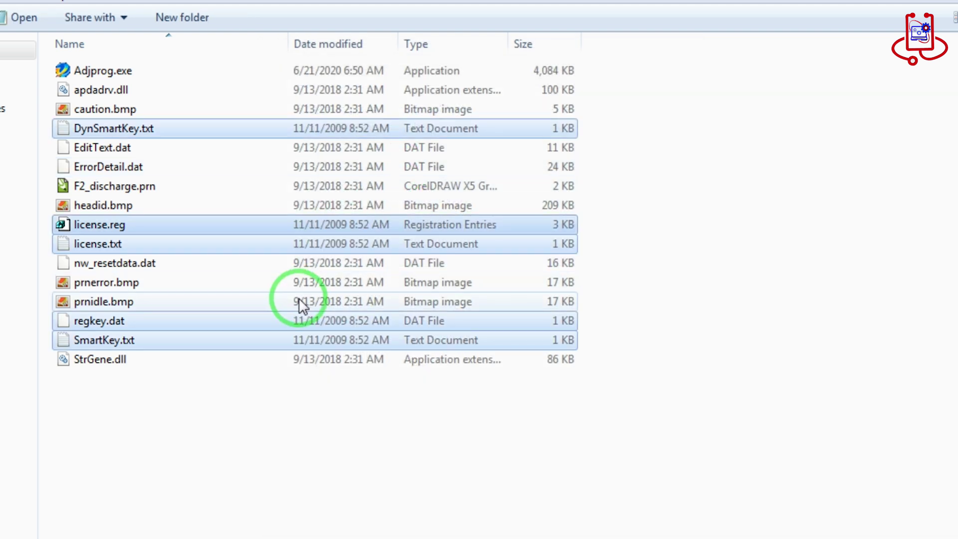
left_click(223, 418)
left_click(110, 230)
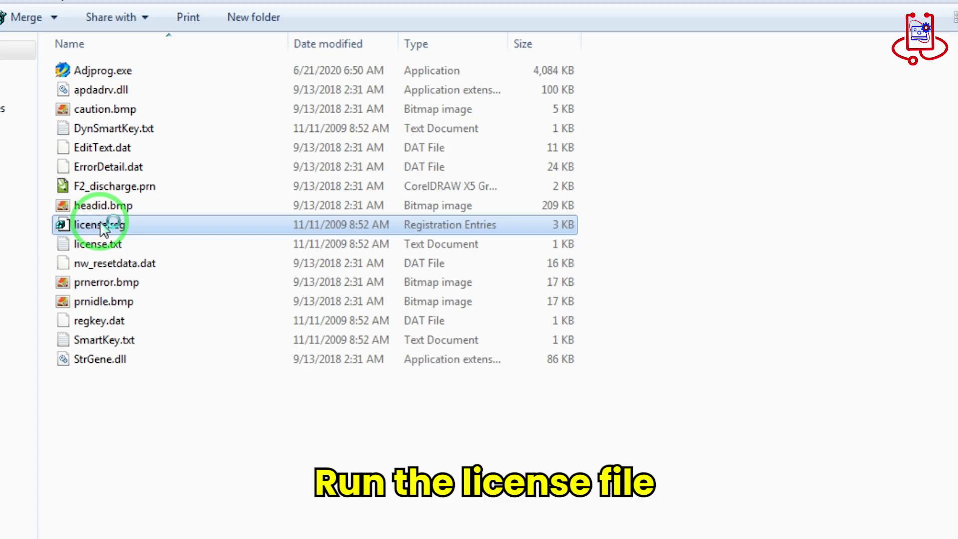
Merge license.reg into the Windows registry
double_click(104, 227)
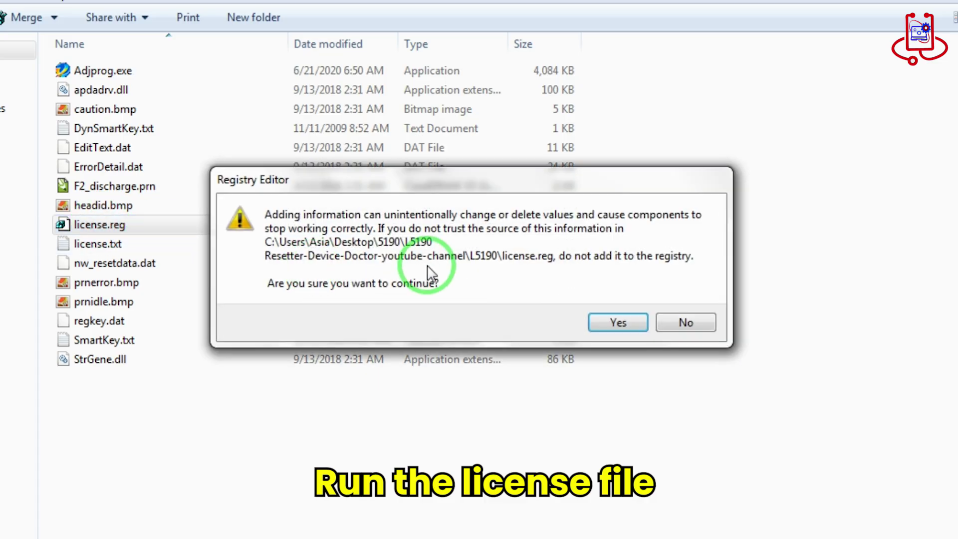
left_click(611, 320)
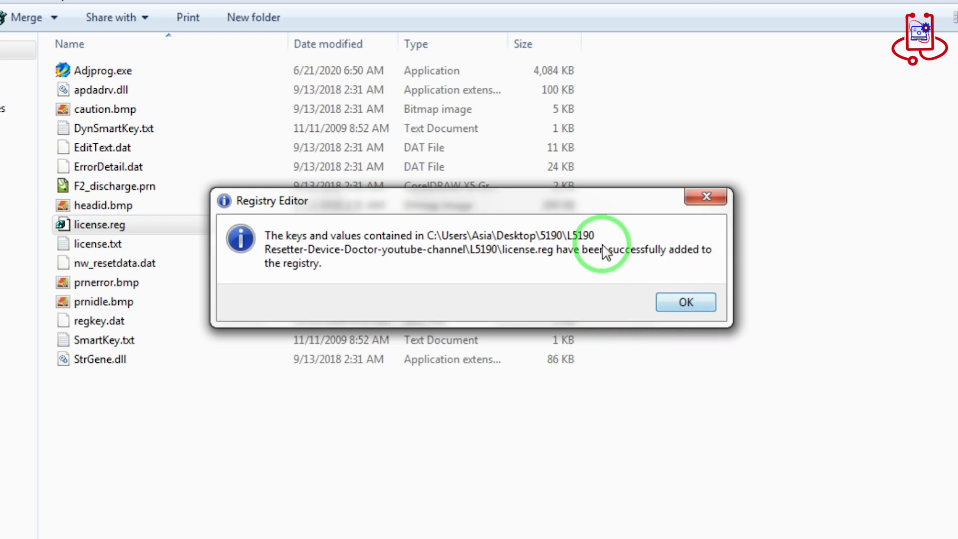
left_click(673, 301)
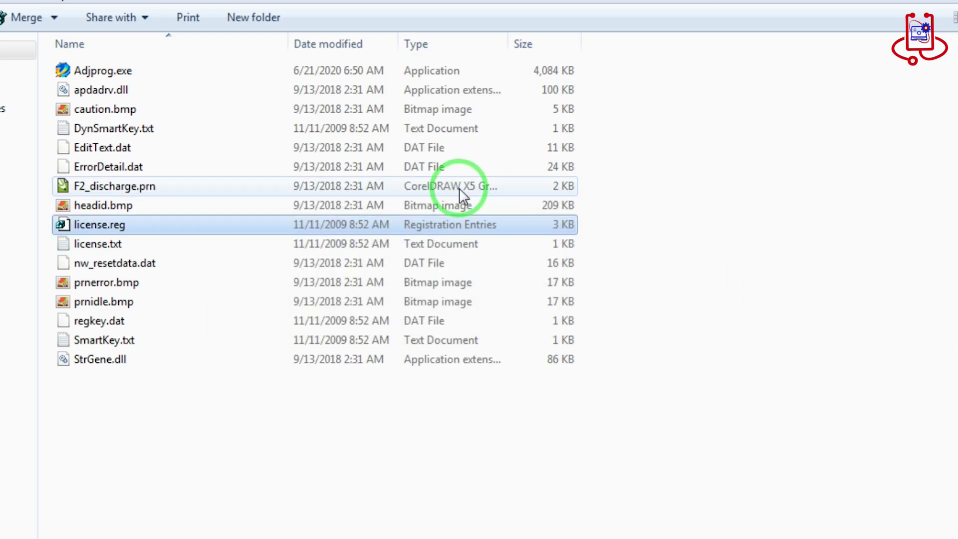
Launch Adjprog.exe and acknowledge that it is registered to L5190
left_click(169, 72)
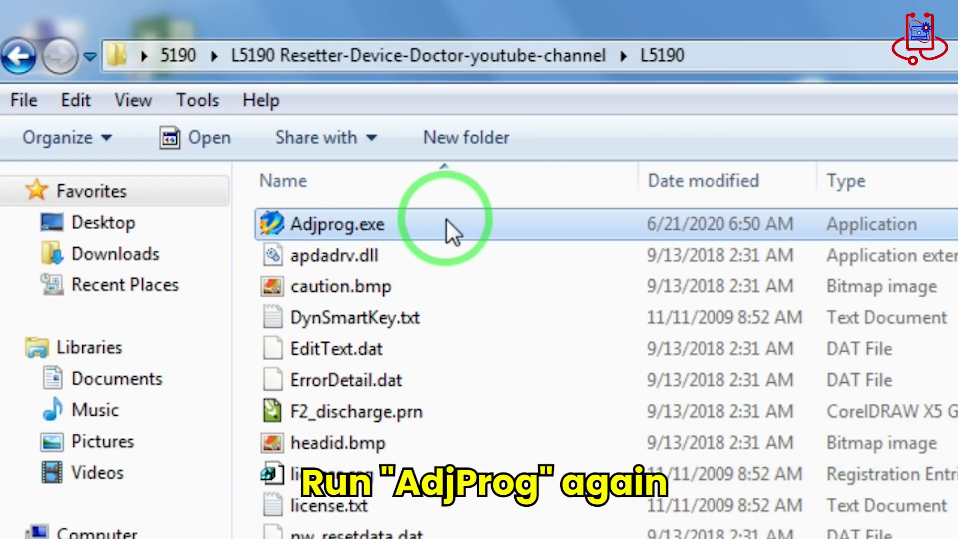
right_click(403, 229)
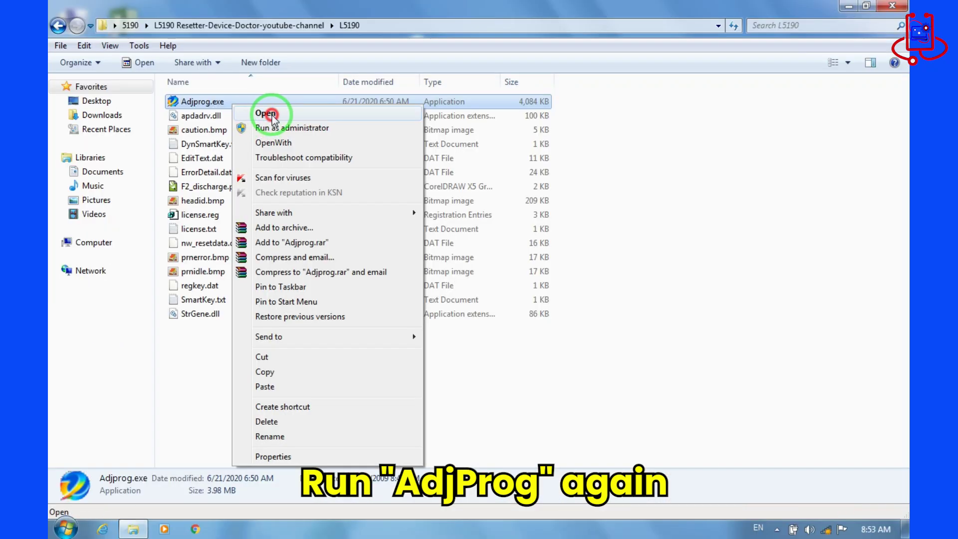
left_click(272, 114)
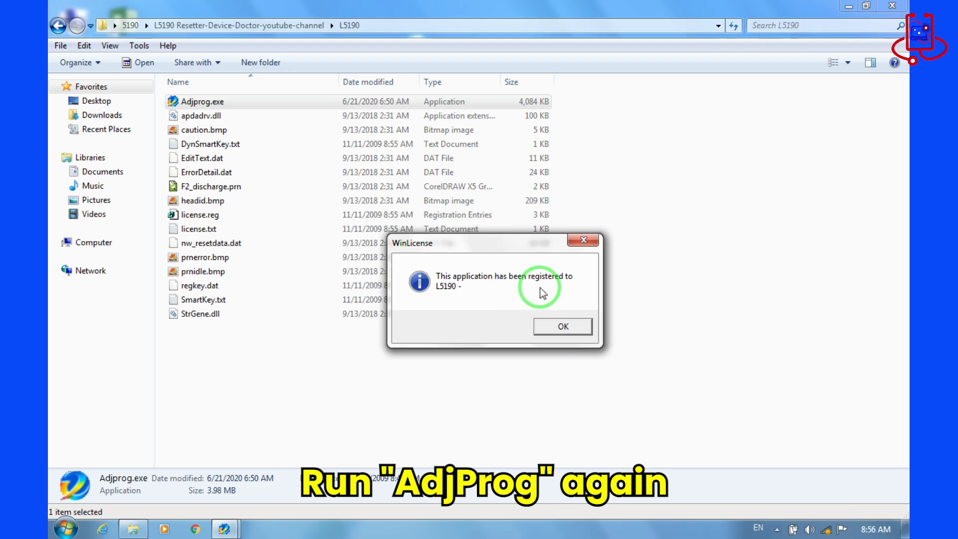
left_click(560, 327)
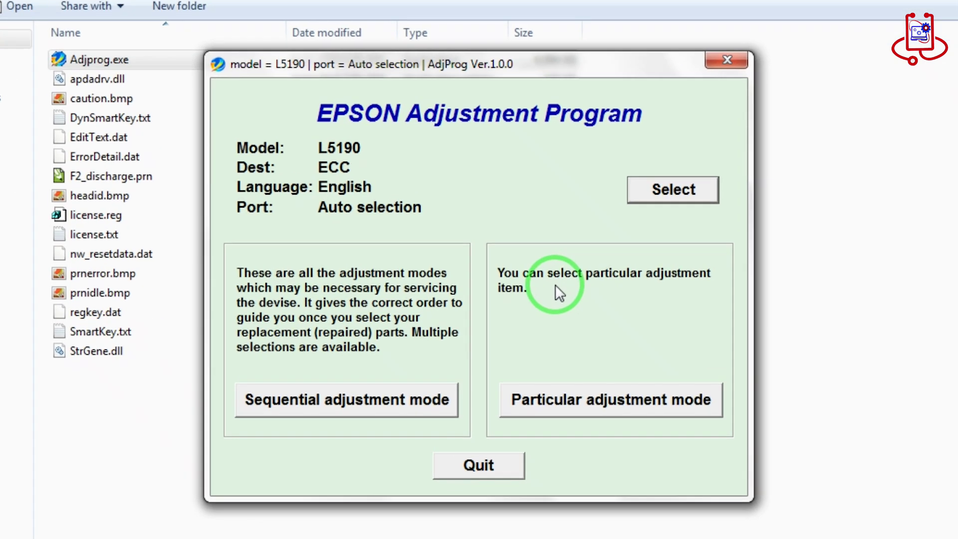
Set the printer port to USB003 (L5190 Series) in the model and port settings
left_click(670, 188)
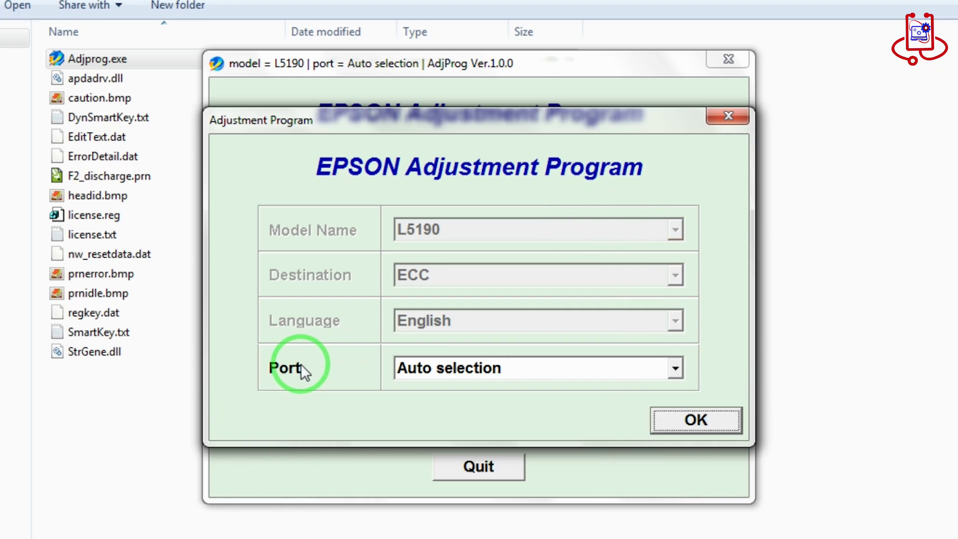
left_click(673, 368)
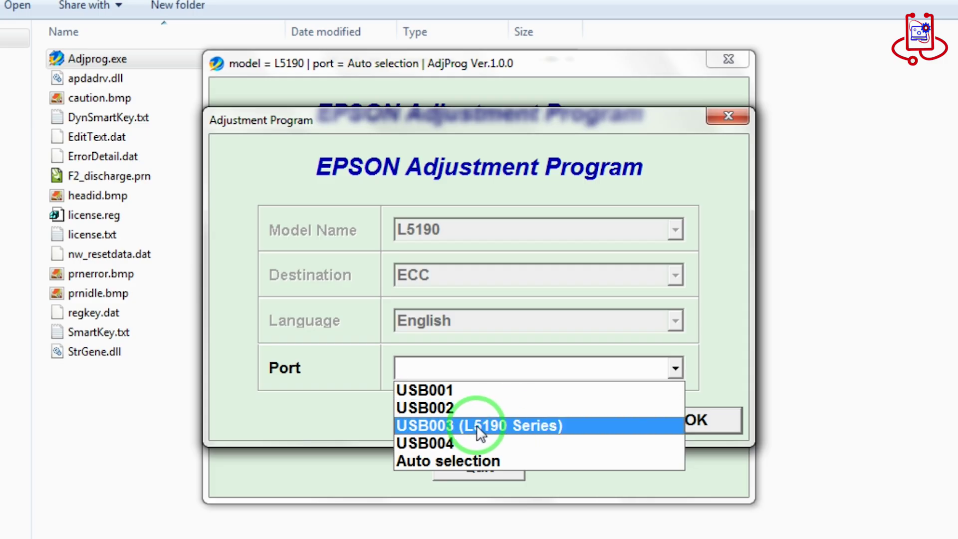
left_click(501, 426)
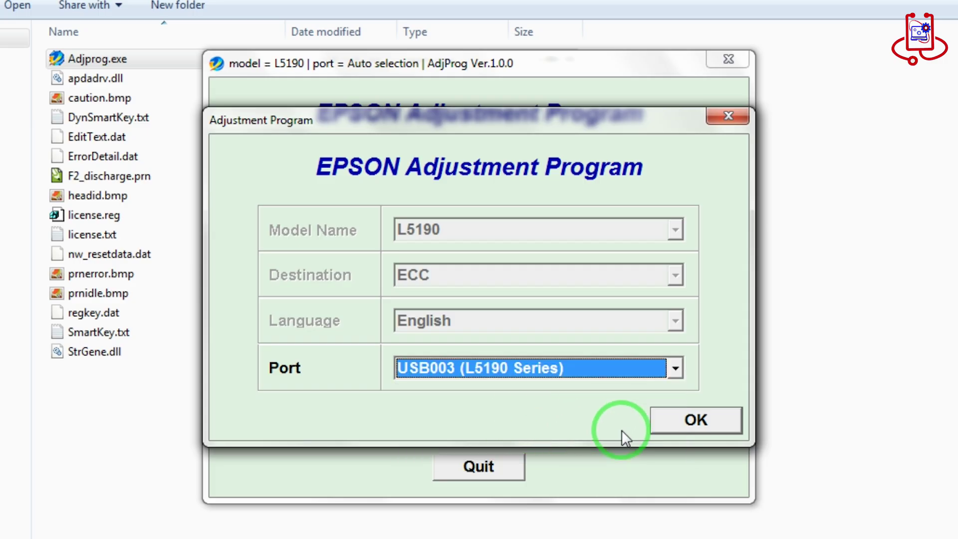
left_click(707, 418)
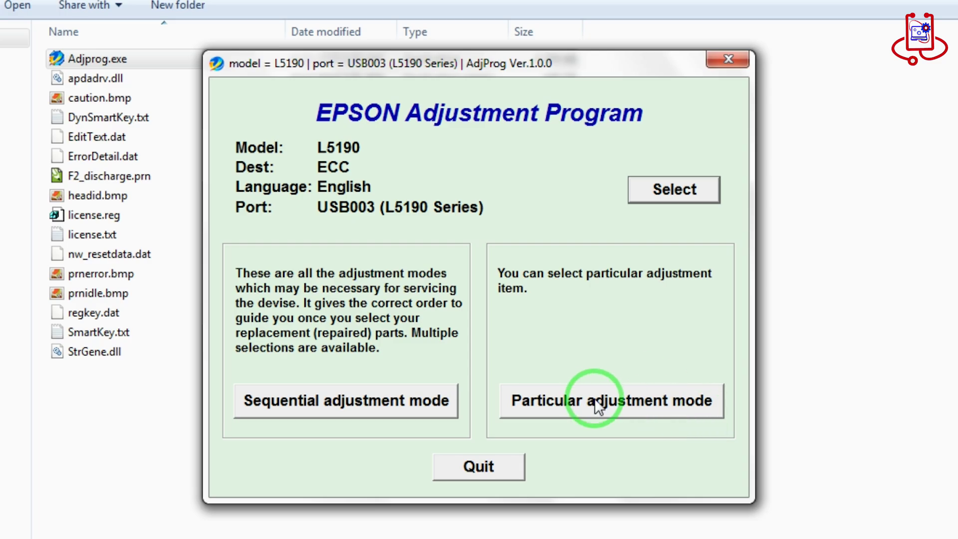
Choose Waste ink pad counter under Maintenance in Particular adjustment mode
left_click(603, 402)
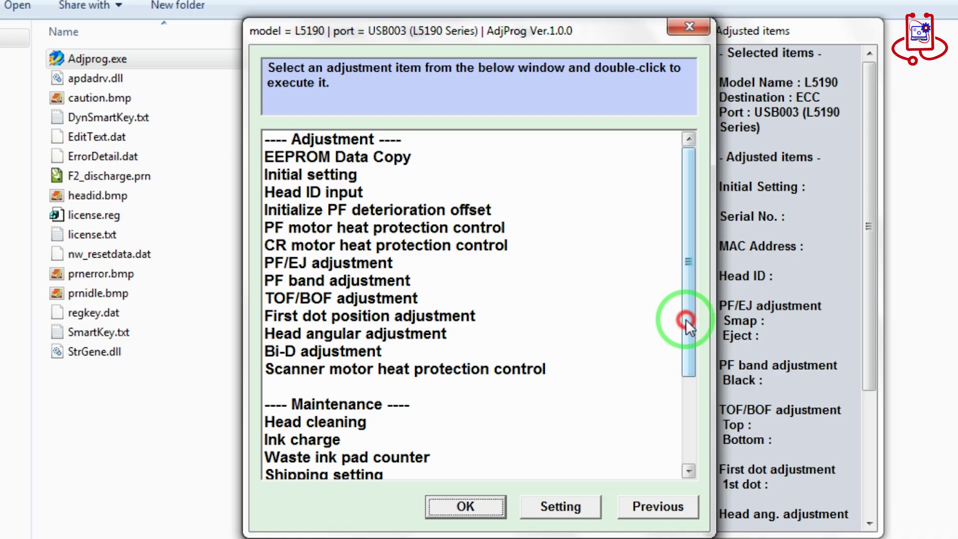
left_click_drag(685, 322, 684, 417)
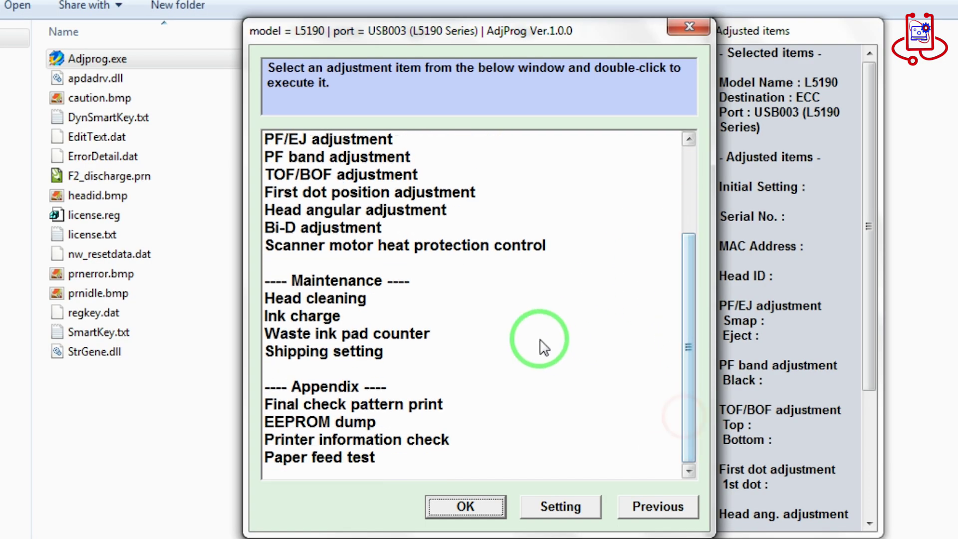
left_click(414, 334)
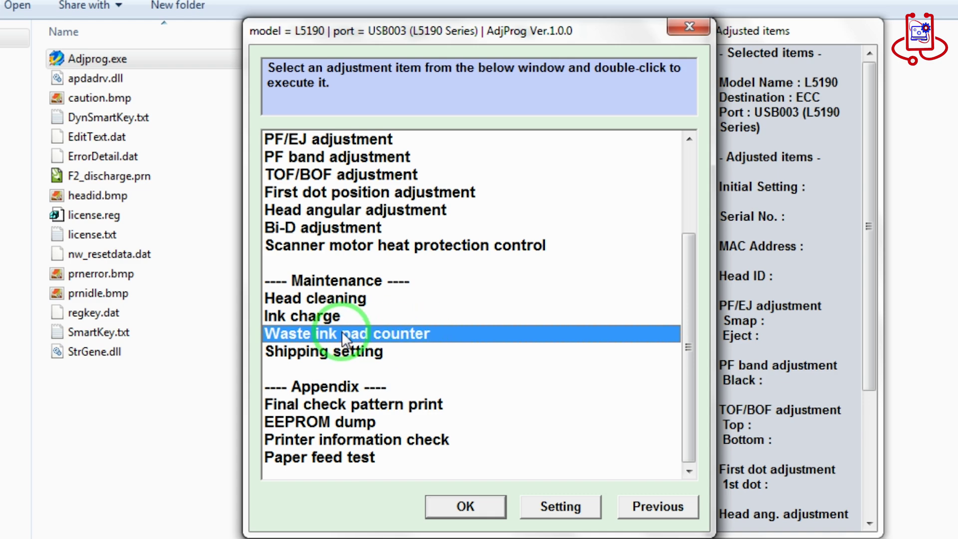
left_click(464, 505)
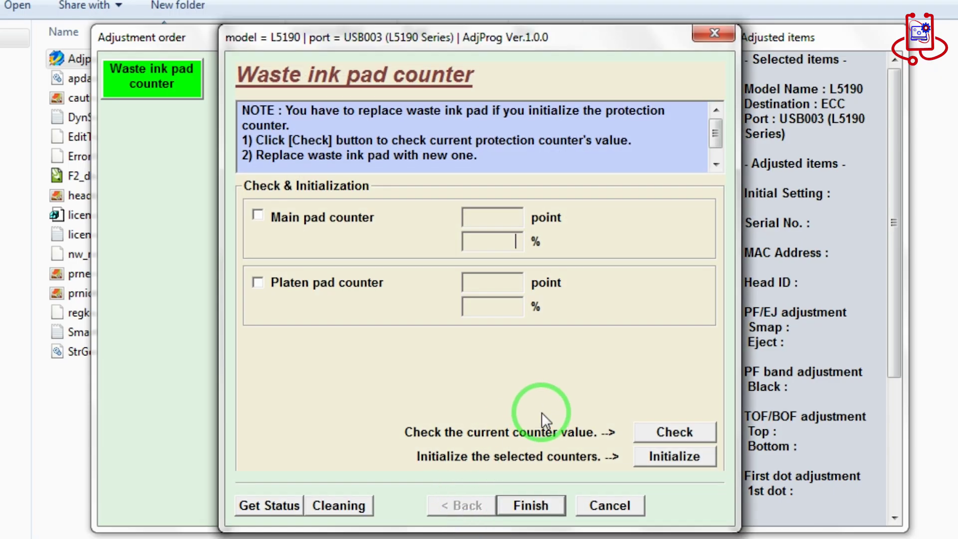
Check the current main and platen pad counter readings, showing the main pad at 23 percent
left_click(257, 215)
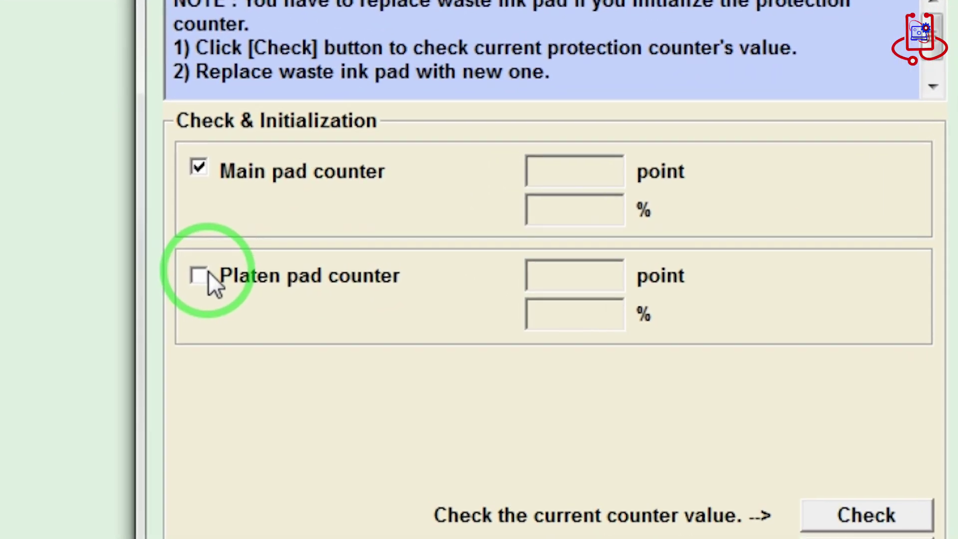
left_click(202, 275)
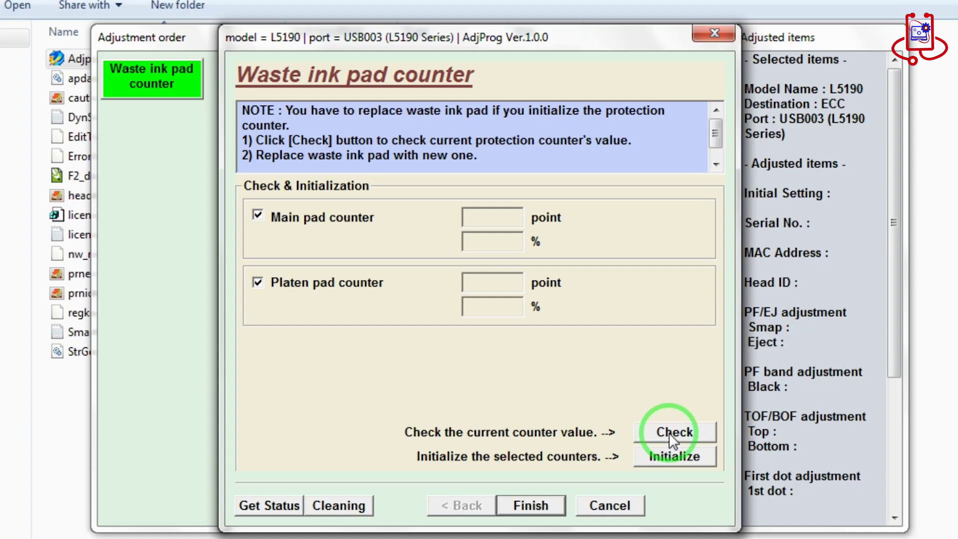
left_click(676, 433)
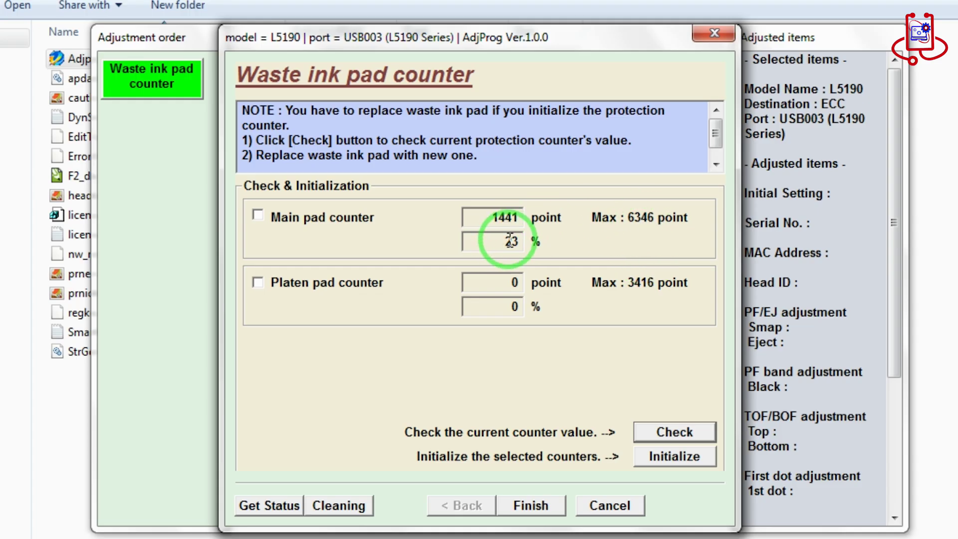
left_click_drag(510, 241, 535, 232)
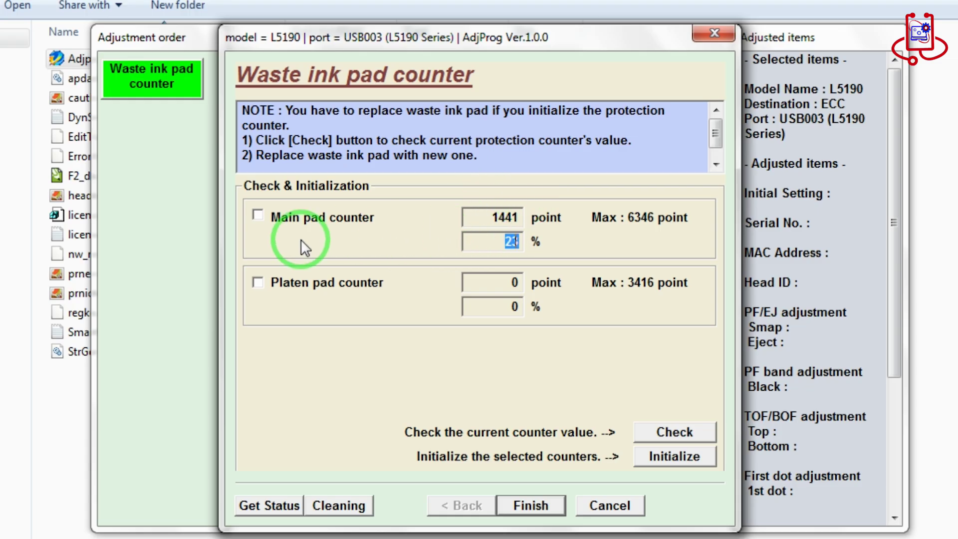
Initialize both the main and platen pad counters to 0
left_click(264, 215)
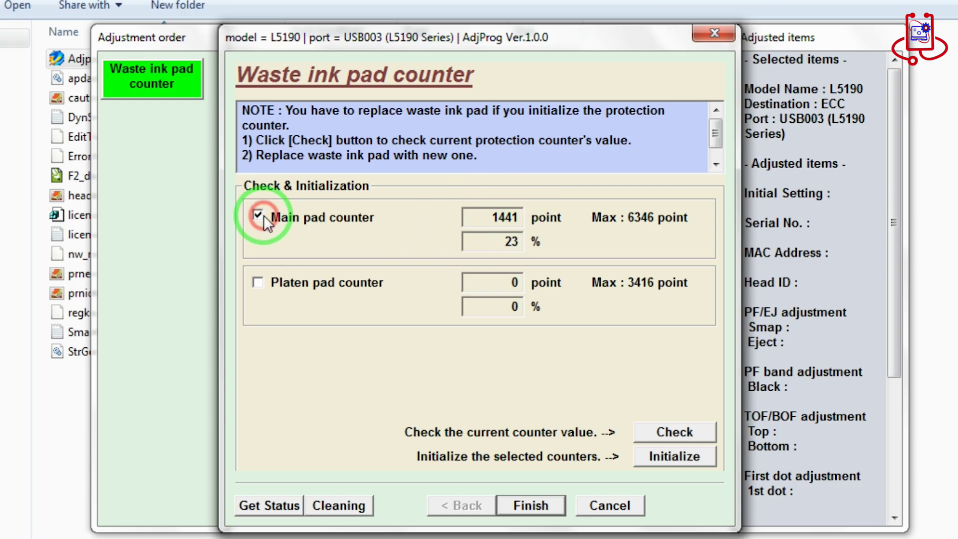
left_click(261, 281)
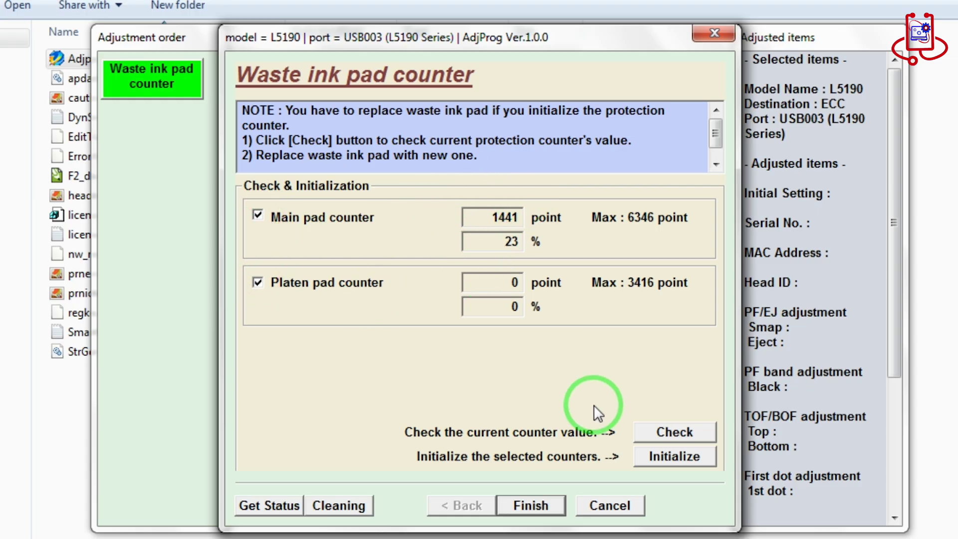
left_click(670, 457)
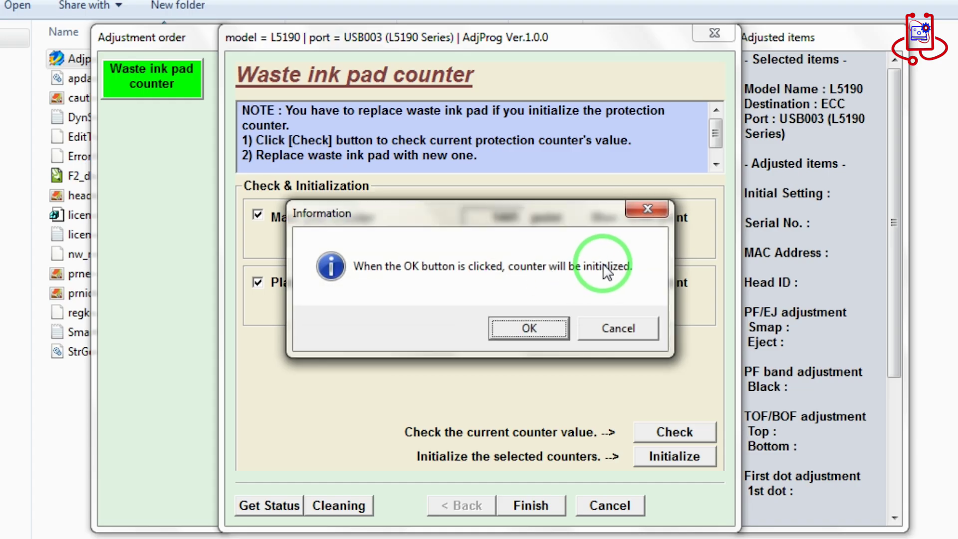
left_click(539, 328)
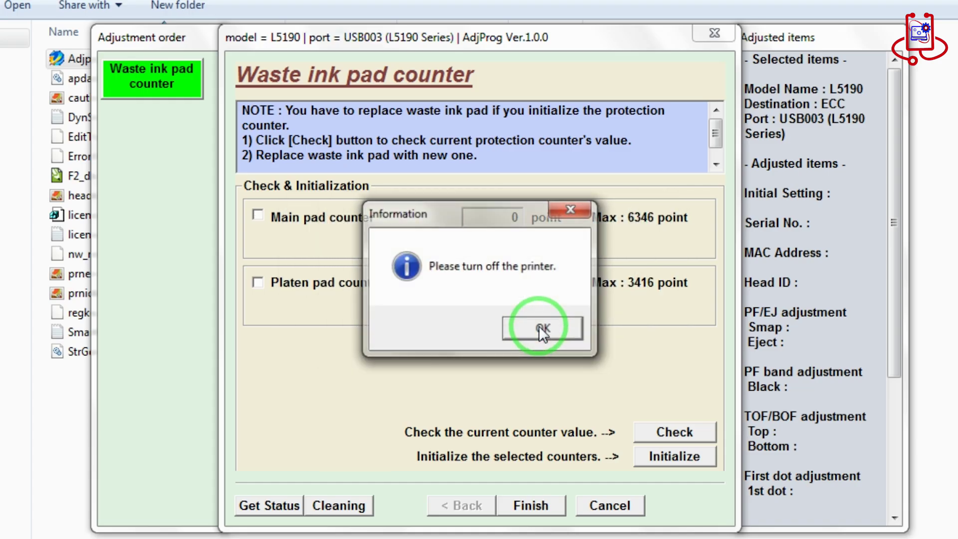